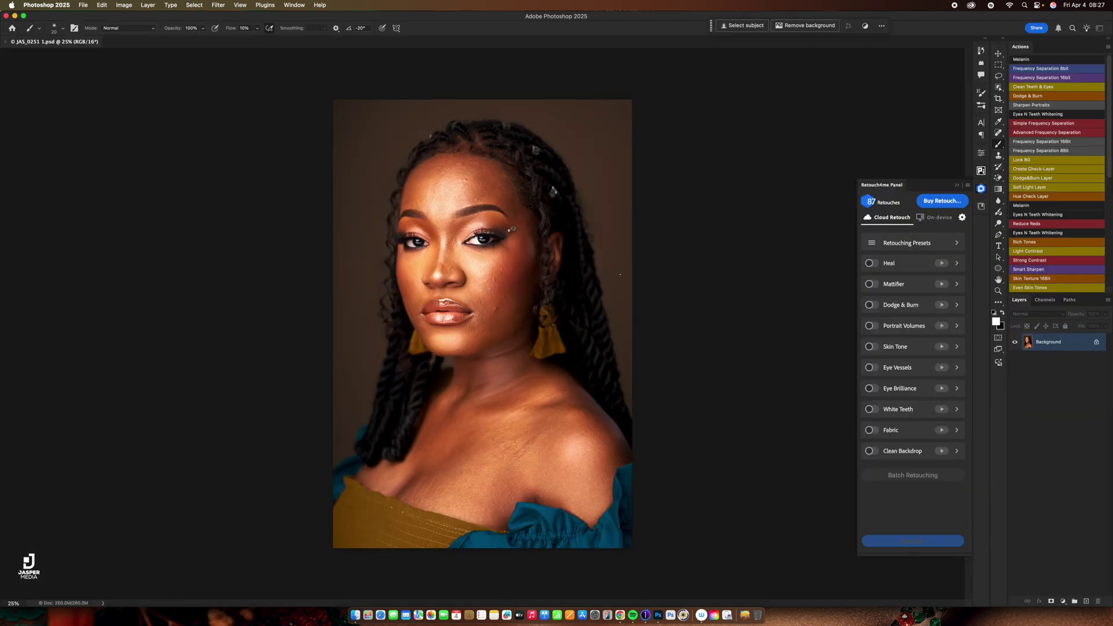
Switch Retouch4me to On-device, enable Portrait Volumes and run it, bringing up its authorization prompt.
{"action": "left_click", "coordinate": [939, 218]}
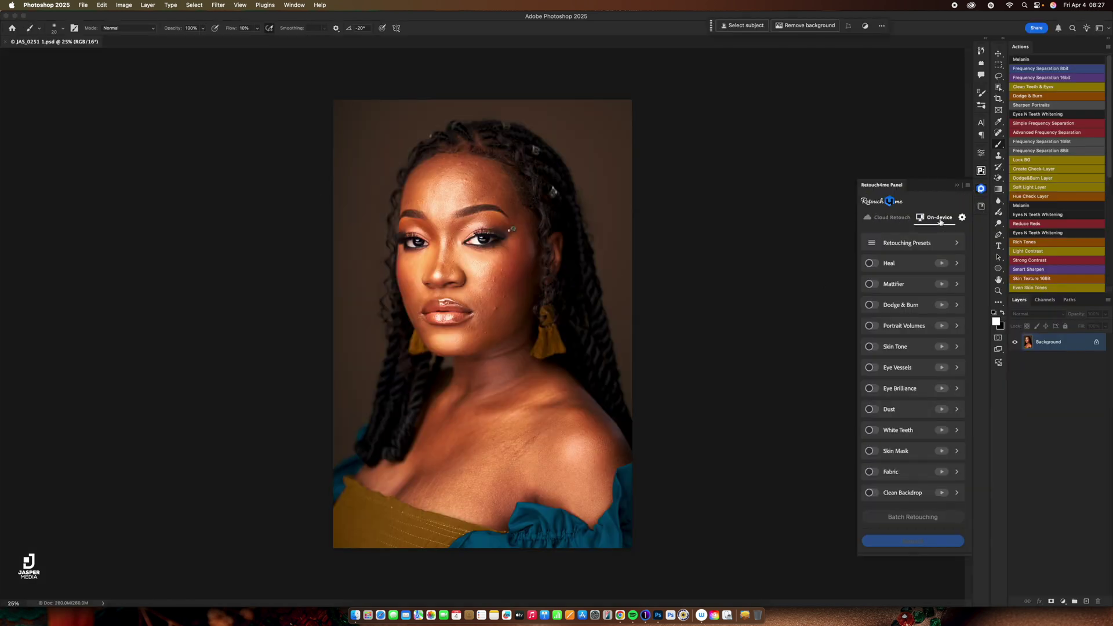
{"action": "left_click", "coordinate": [875, 327]}
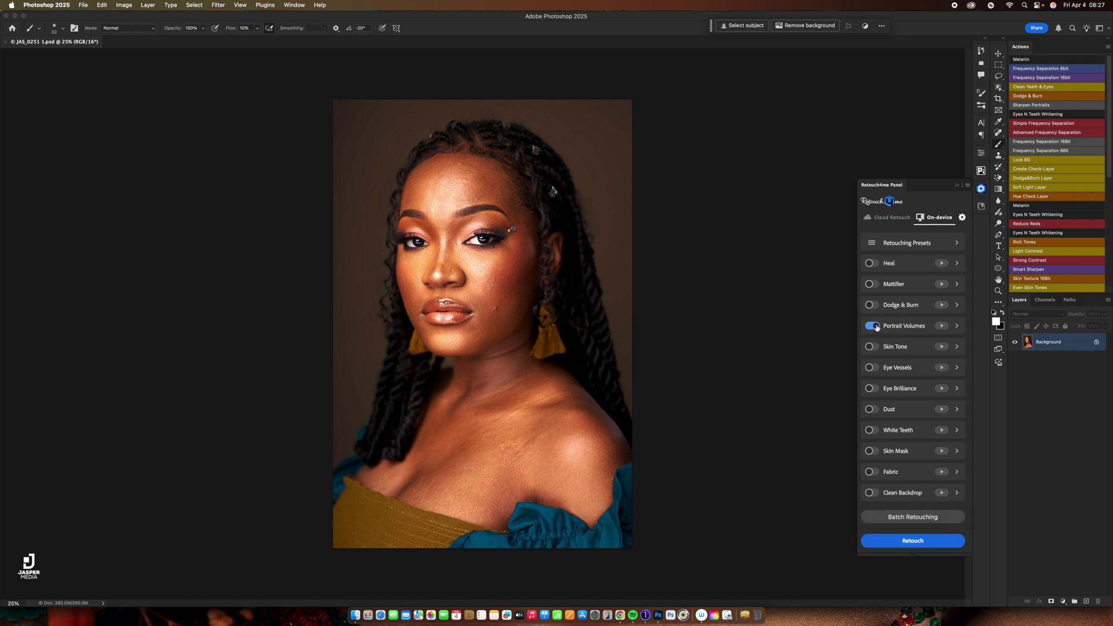
{"action": "left_click", "coordinate": [941, 328]}
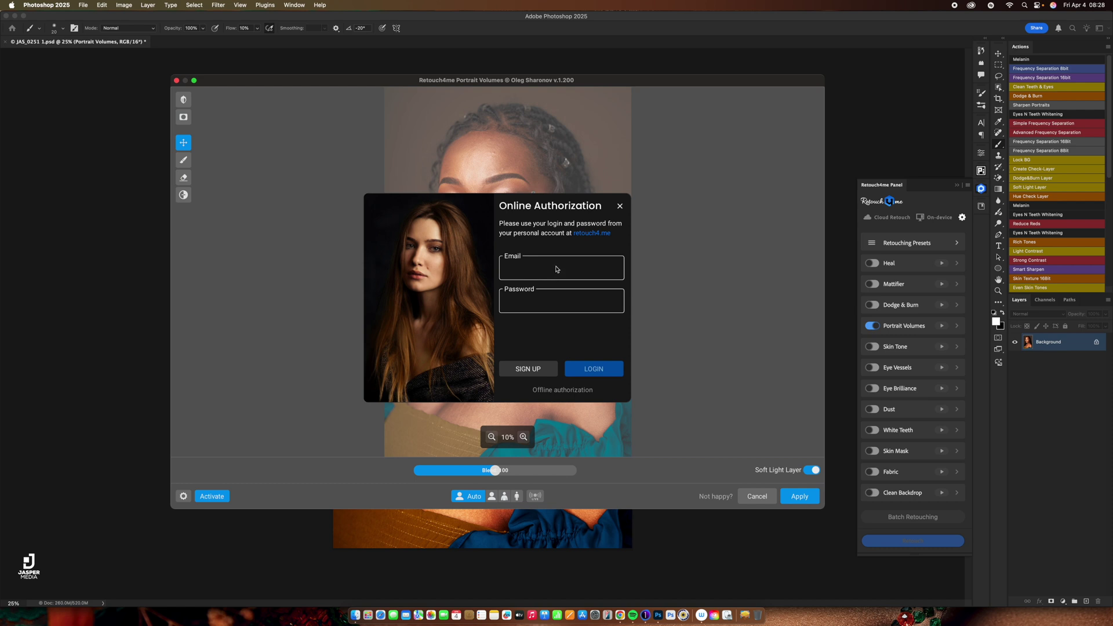
Choose offline authorization, copy the Installation ID, and switch to the Retouch4me site in Chrome.
{"action": "left_click", "coordinate": [565, 392]}
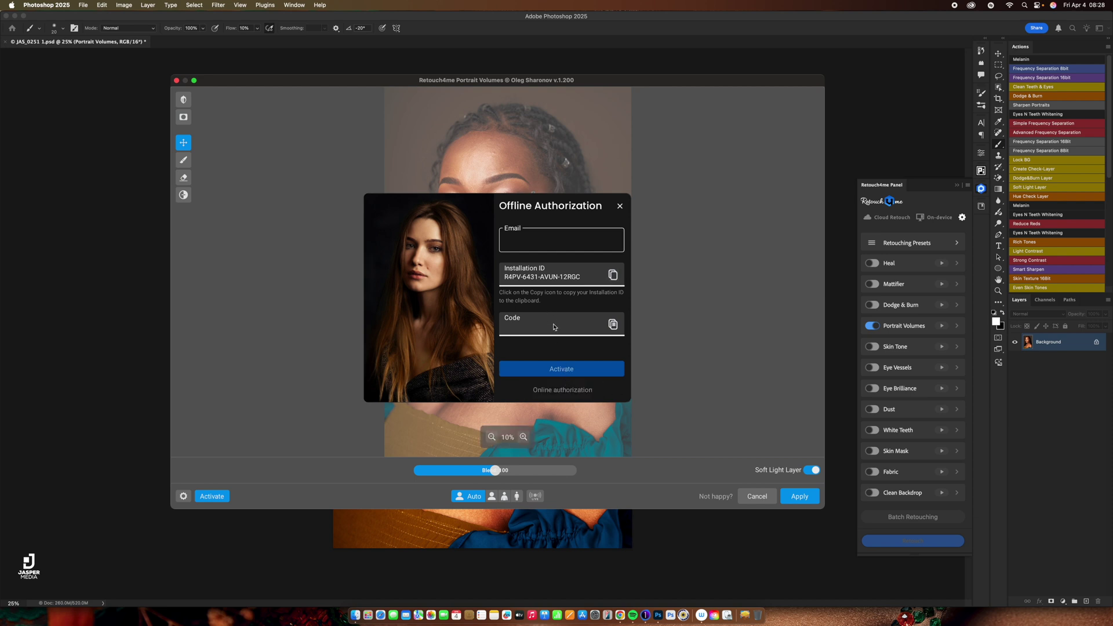
{"action": "left_click", "coordinate": [613, 276]}
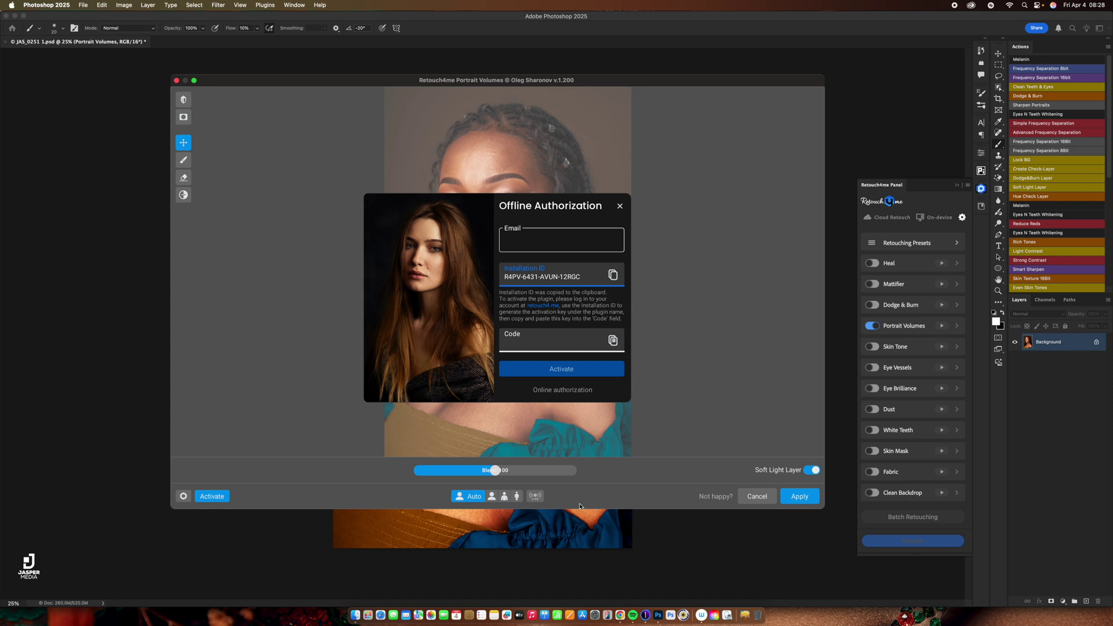
{"action": "left_click", "coordinate": [619, 613]}
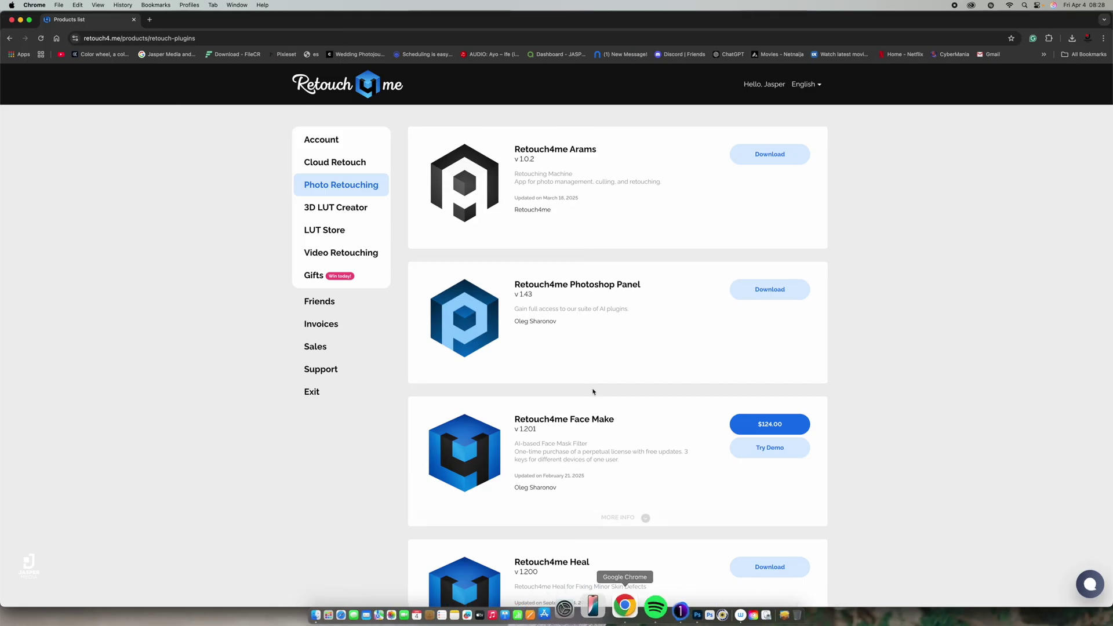
Find Portrait Volumes in the Retouch4me product list and open its details.
{"action": "scroll", "coordinate": [631, 375], "scroll_direction": "down", "scroll_amount": 2}
{"action": "scroll", "coordinate": [631, 376], "scroll_direction": "up", "scroll_amount": 2}
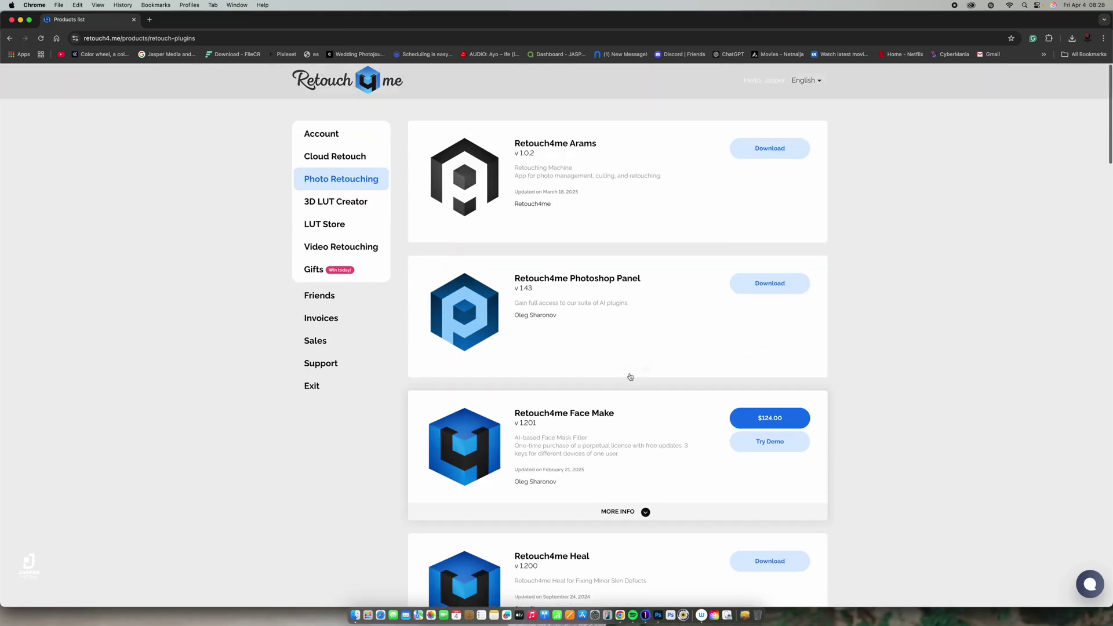
{"action": "scroll", "coordinate": [631, 376], "scroll_direction": "down", "scroll_amount": 6}
{"action": "scroll", "coordinate": [631, 377], "scroll_direction": "down", "scroll_amount": 3}
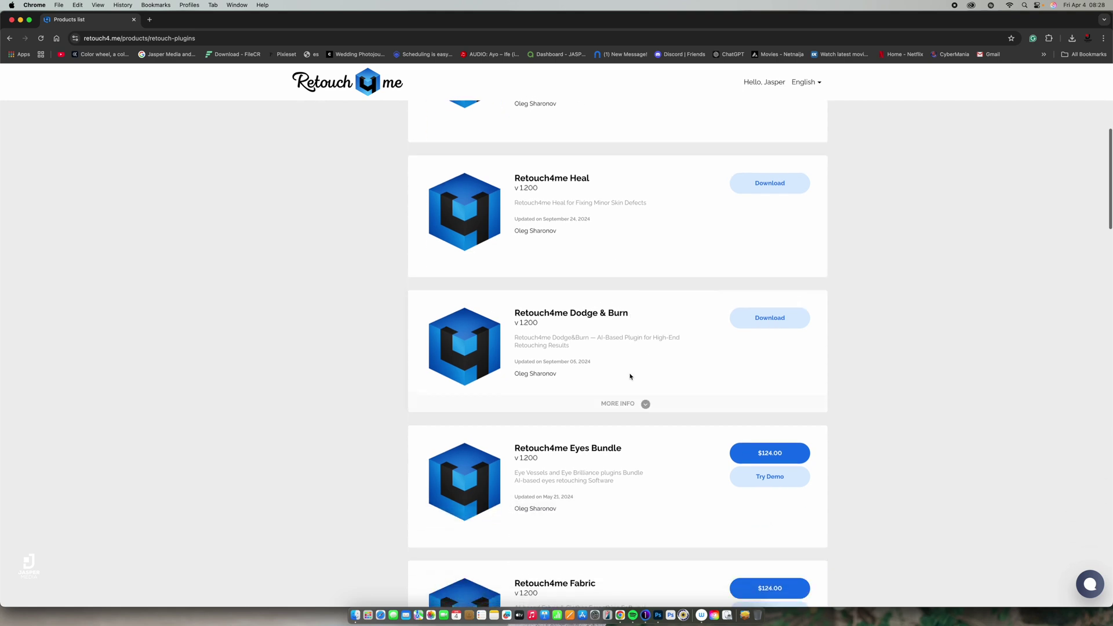
{"action": "scroll", "coordinate": [630, 377], "scroll_direction": "down", "scroll_amount": 5}
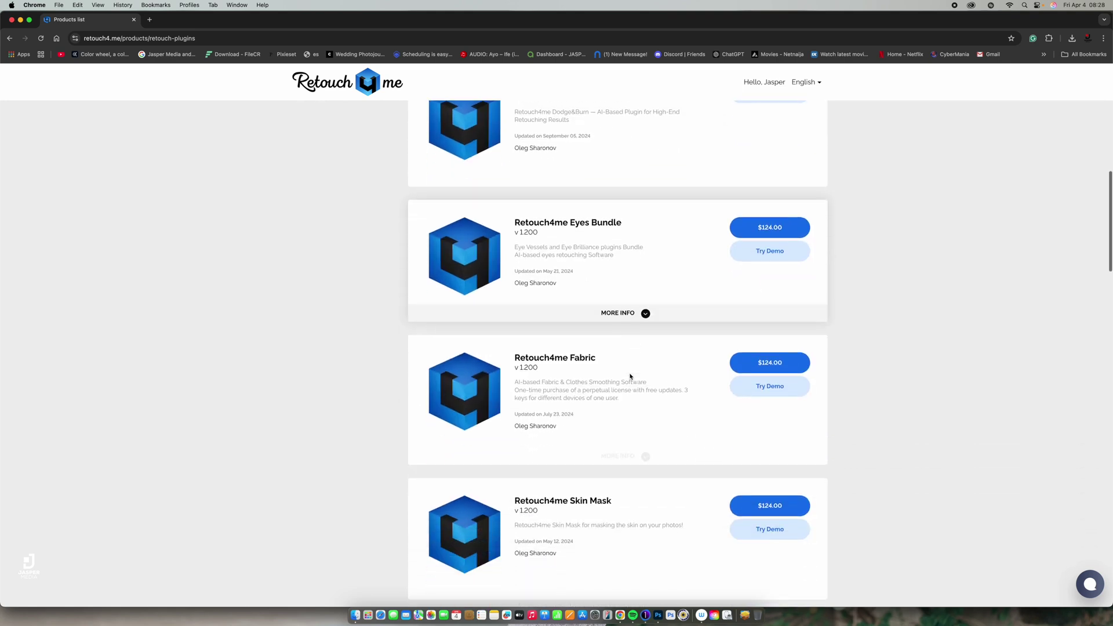
{"action": "scroll", "coordinate": [631, 377], "scroll_direction": "down", "scroll_amount": 2}
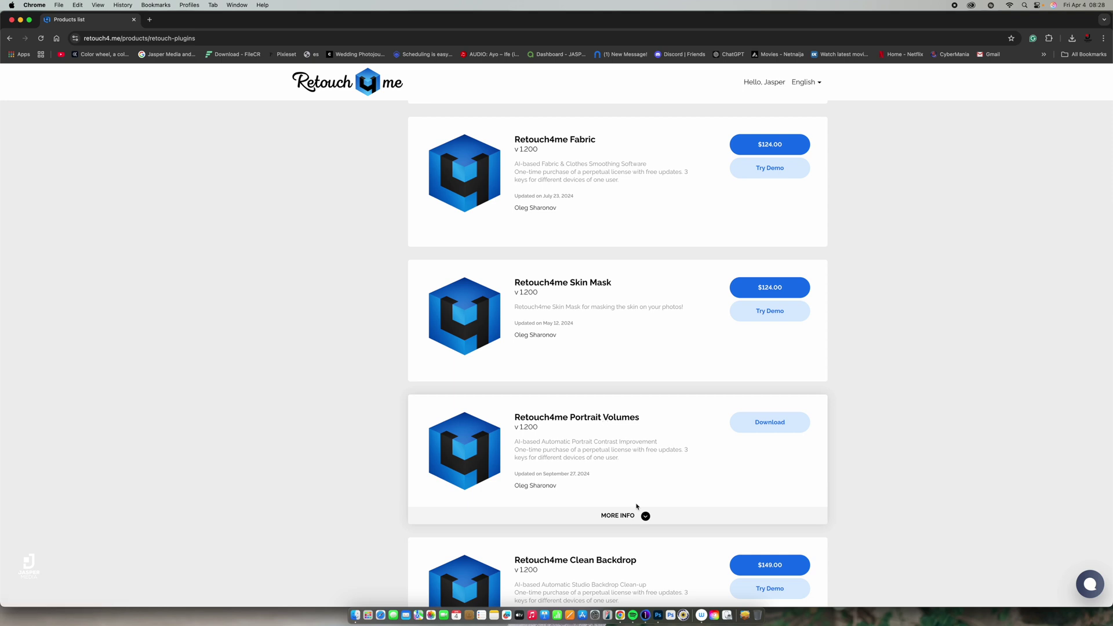
{"action": "left_click", "coordinate": [620, 517]}
{"action": "scroll", "coordinate": [603, 479], "scroll_direction": "down", "scroll_amount": 5}
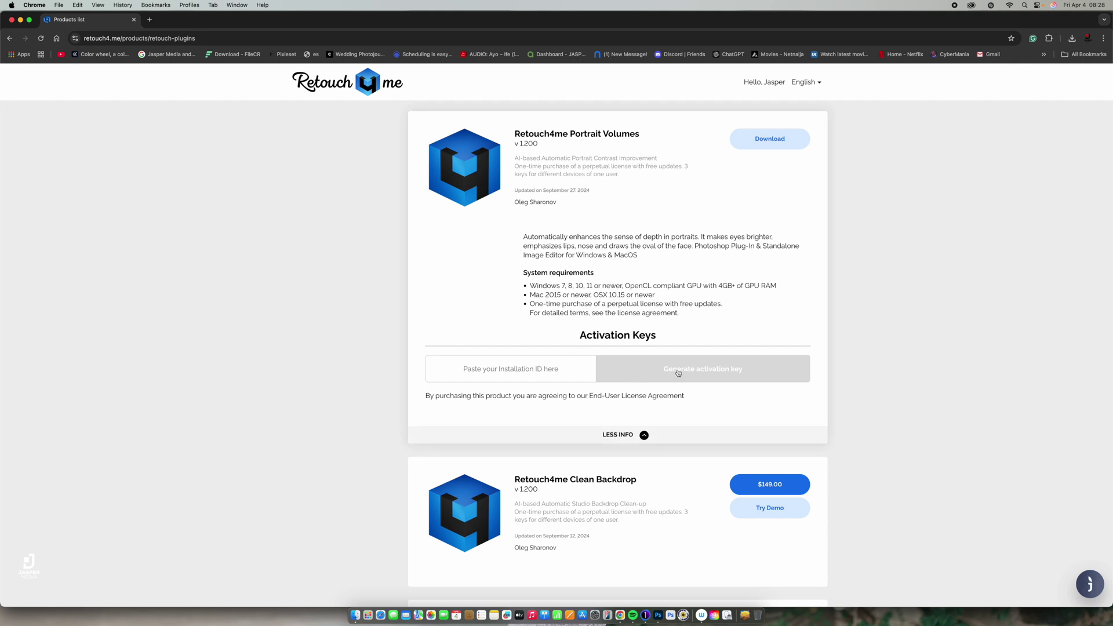
Paste the Installation ID, generate and copy an activation key, then return to Photoshop.
{"action": "right_click", "coordinate": [540, 375]}
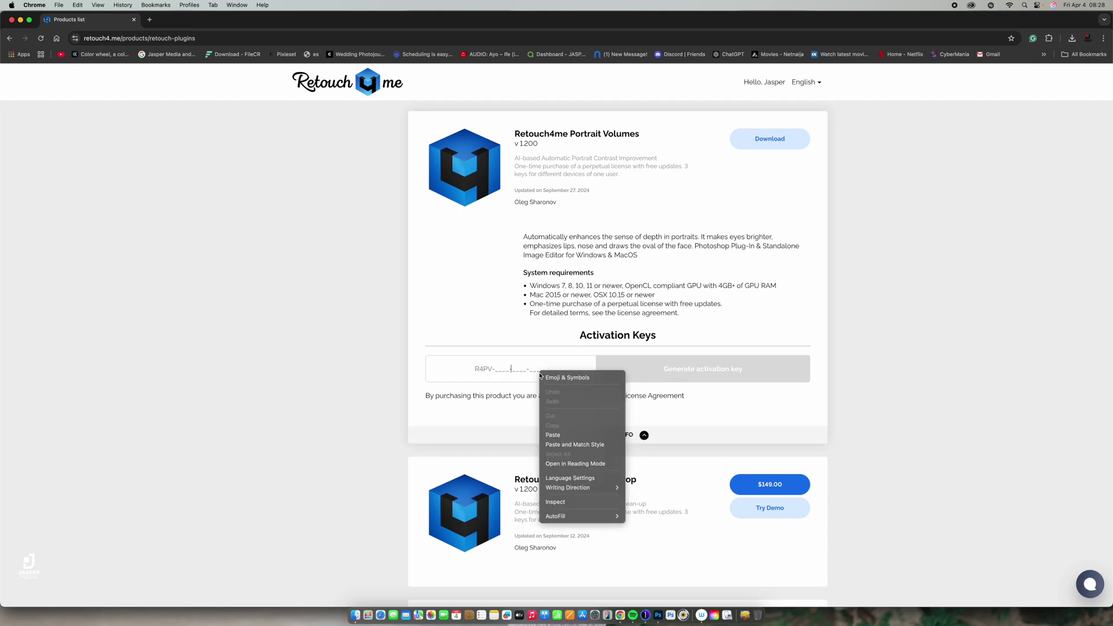
{"action": "left_click", "coordinate": [565, 436]}
{"action": "left_click", "coordinate": [666, 375]}
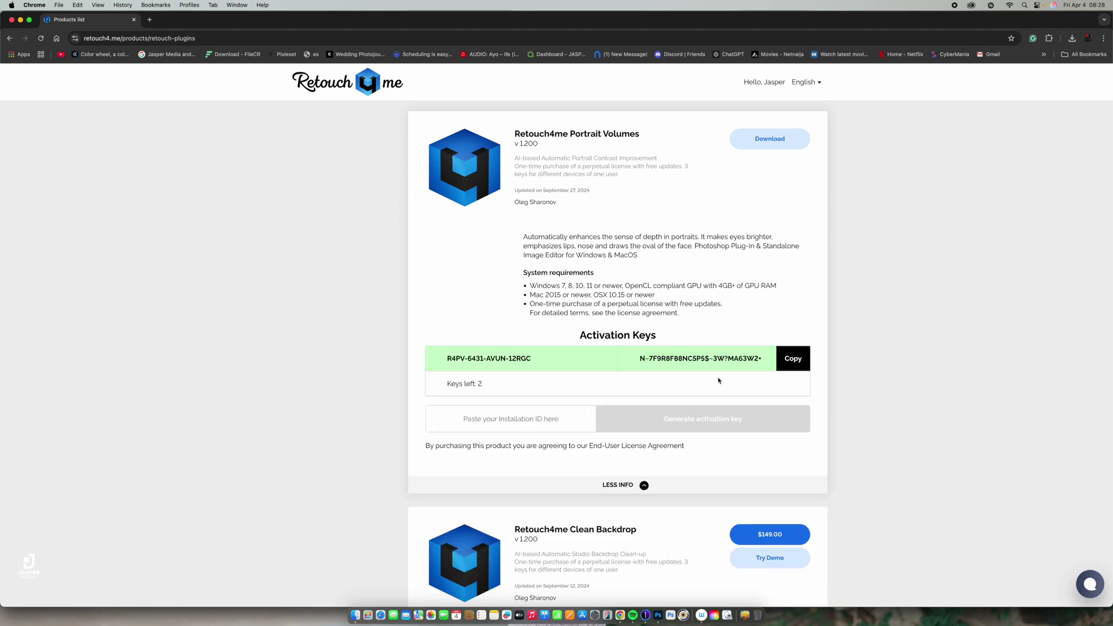
{"action": "left_click", "coordinate": [800, 359]}
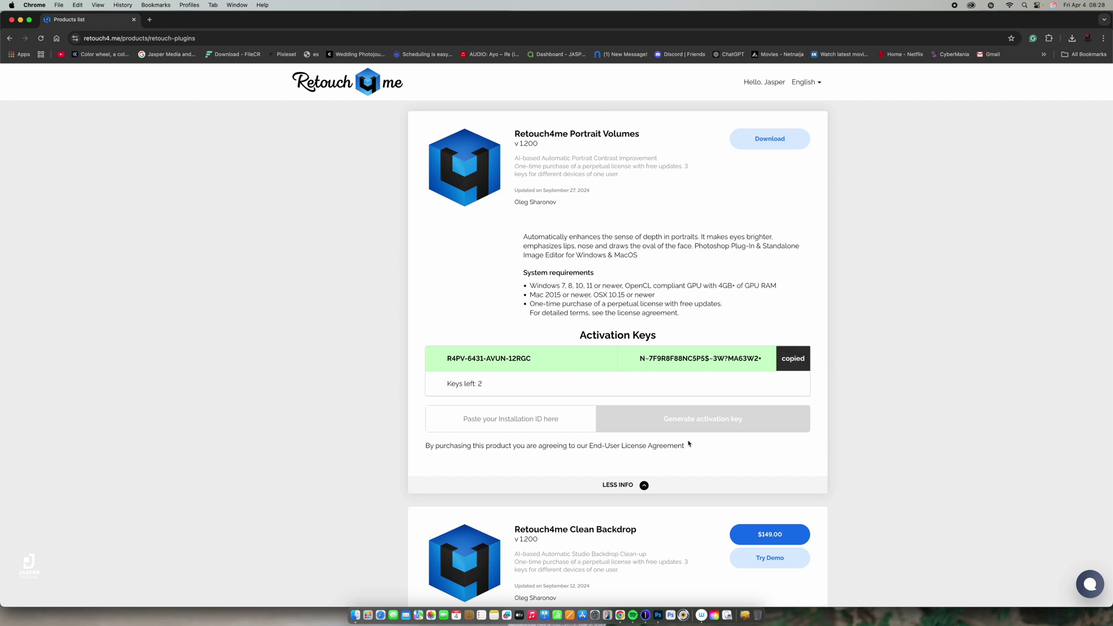
{"action": "left_click", "coordinate": [692, 600]}
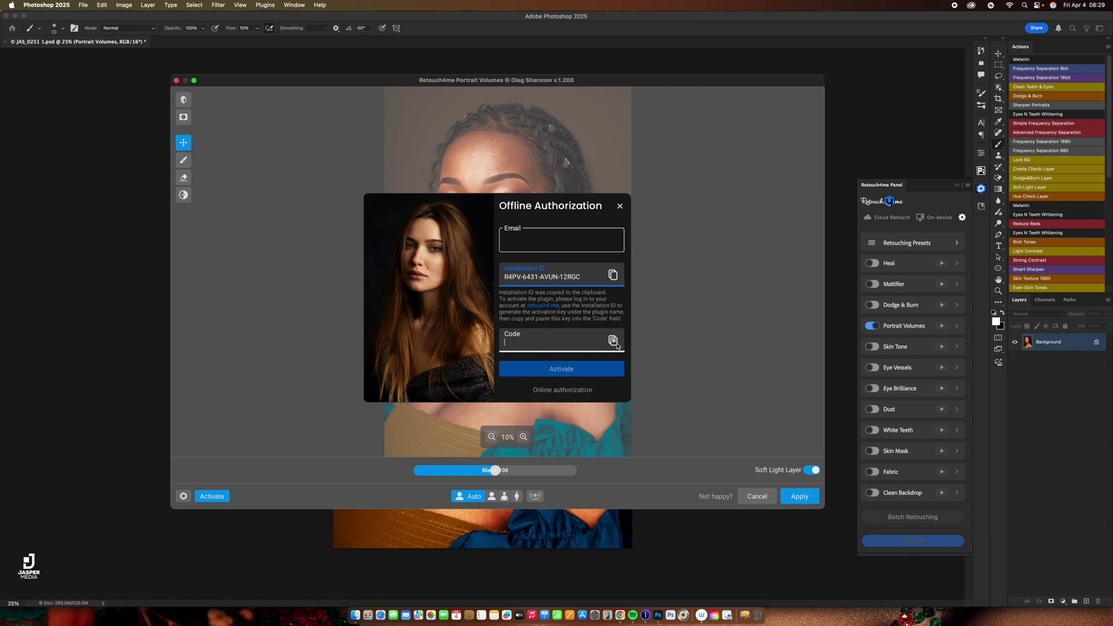
Paste the activation key into Code, enter the account e-mail, and activate Portrait Volumes.
{"action": "left_click", "coordinate": [613, 341]}
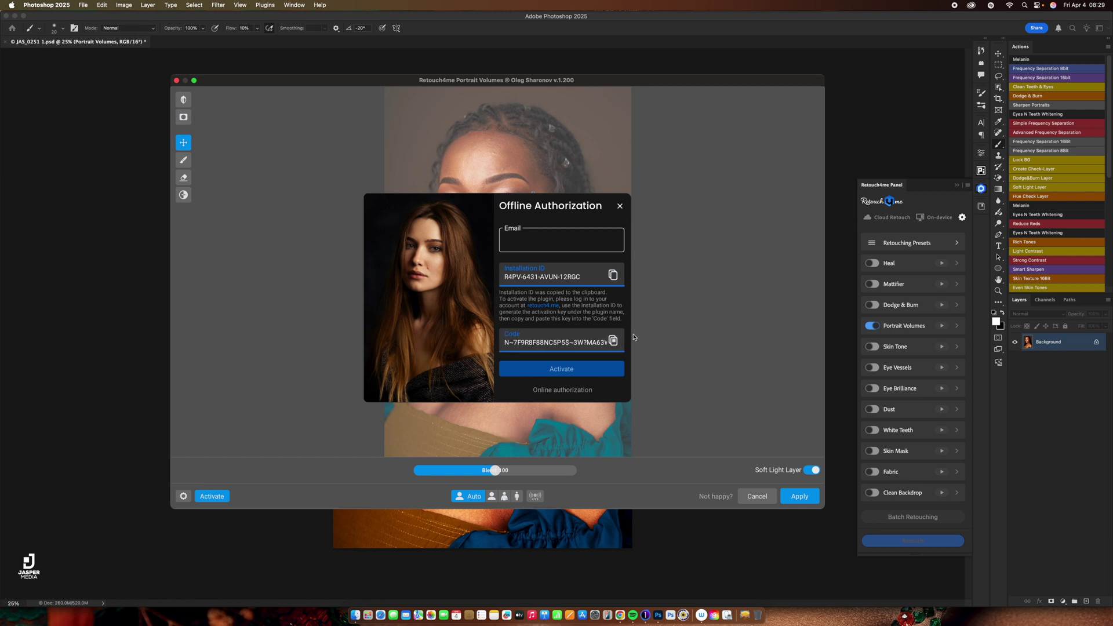
{"action": "left_click", "coordinate": [546, 246]}
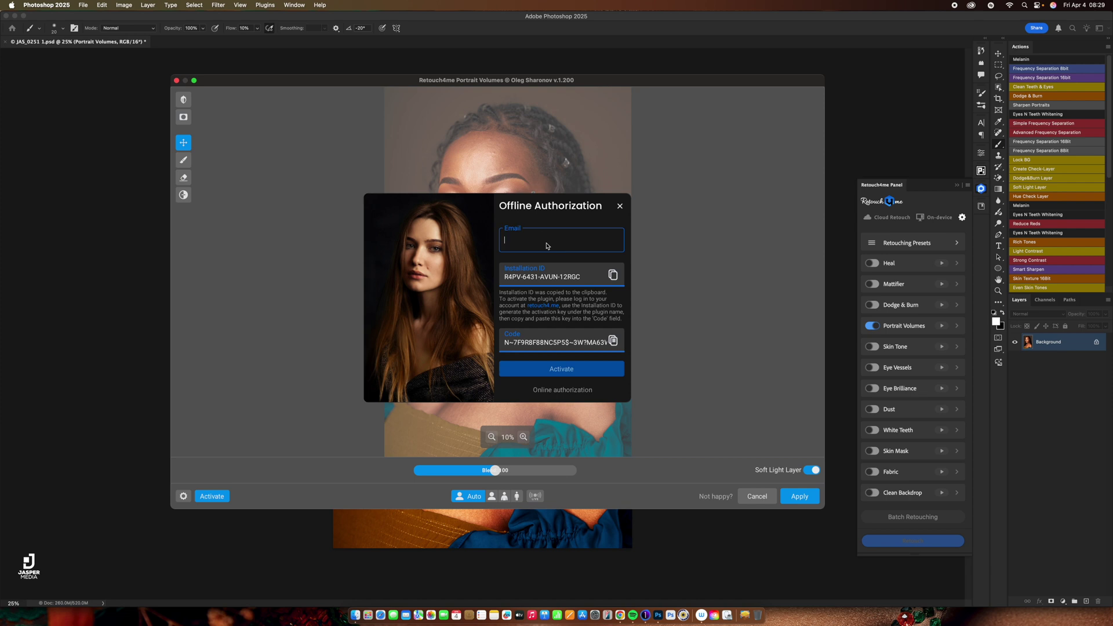
{"action": "type", "text": "jas"}
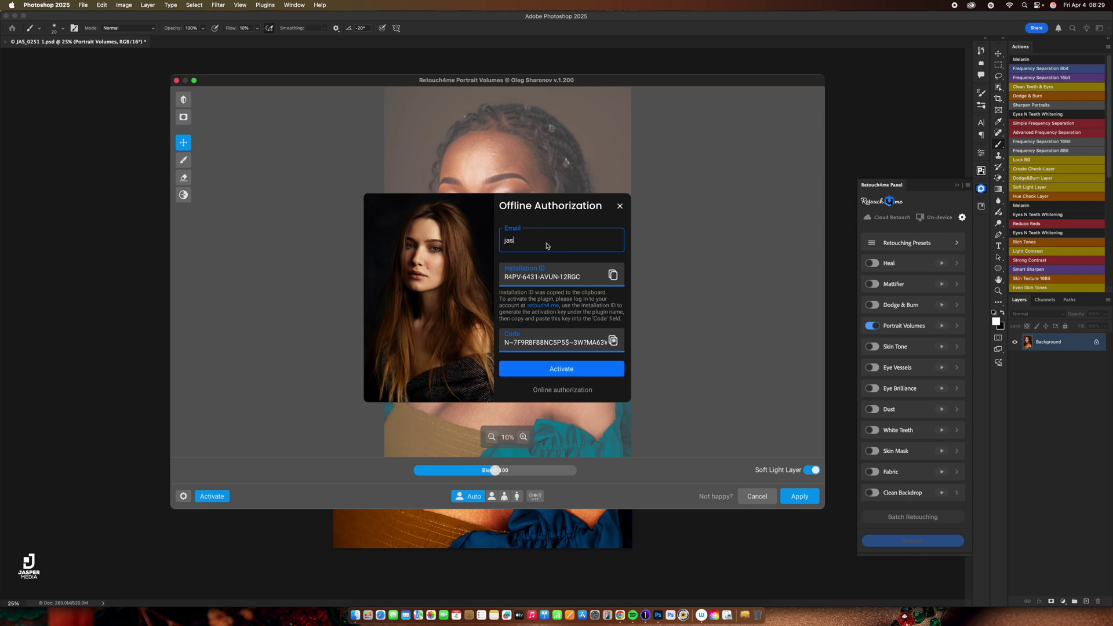
{"action": "left_click", "coordinate": [573, 373]}
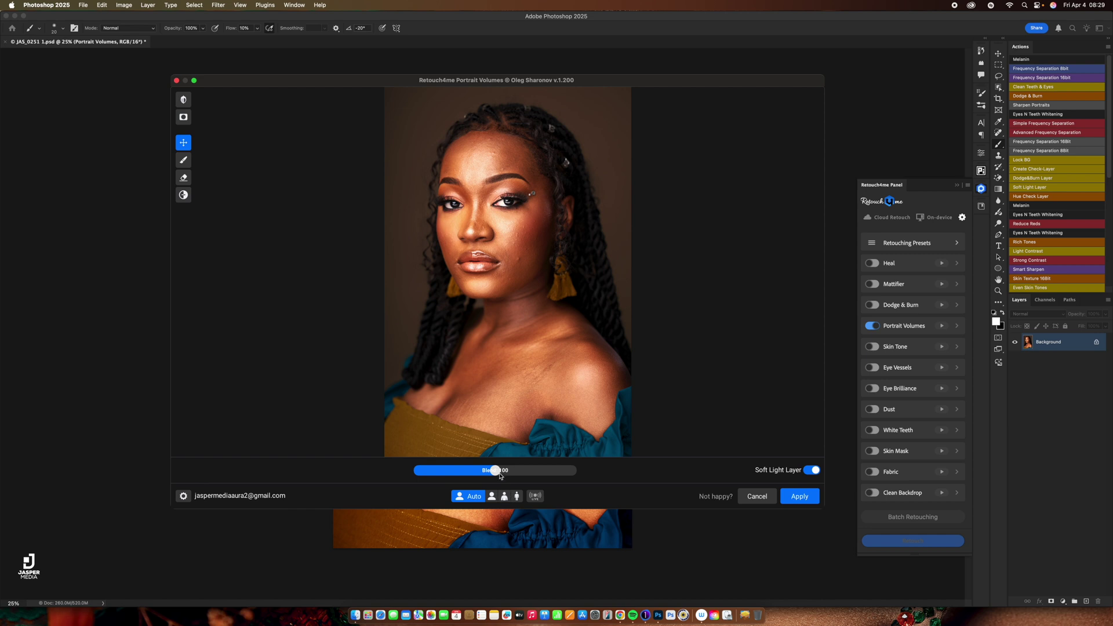
Apply Portrait Volumes at Blend 199, dismiss the error, untick it, and return to Chrome.
{"action": "left_click_drag", "start_coordinate": [498, 473], "coordinate": [574, 477]}
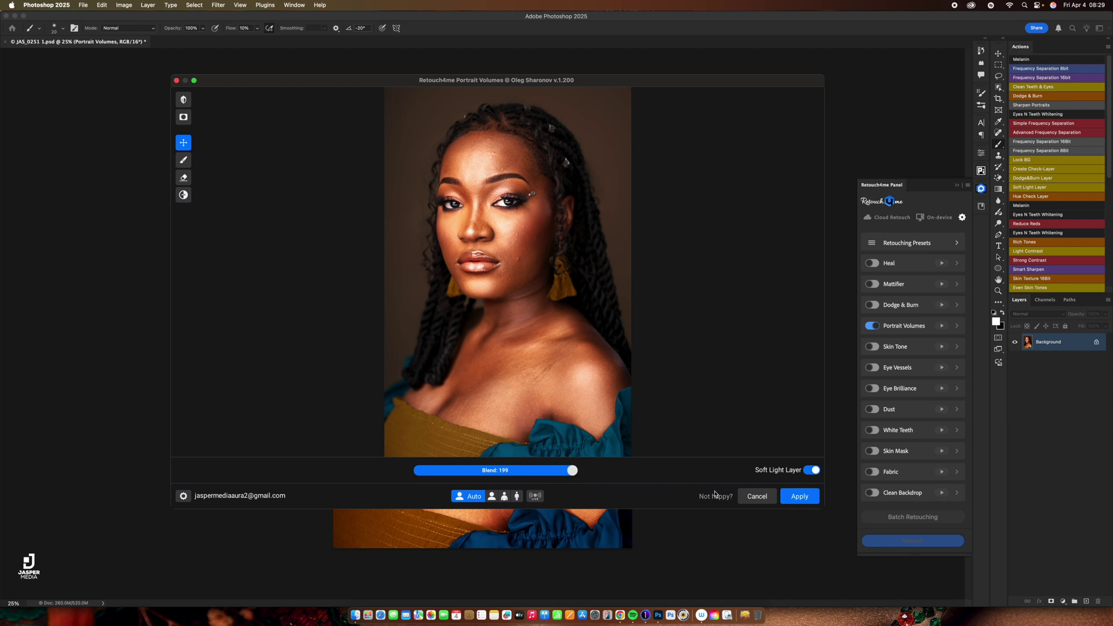
{"action": "left_click", "coordinate": [757, 496]}
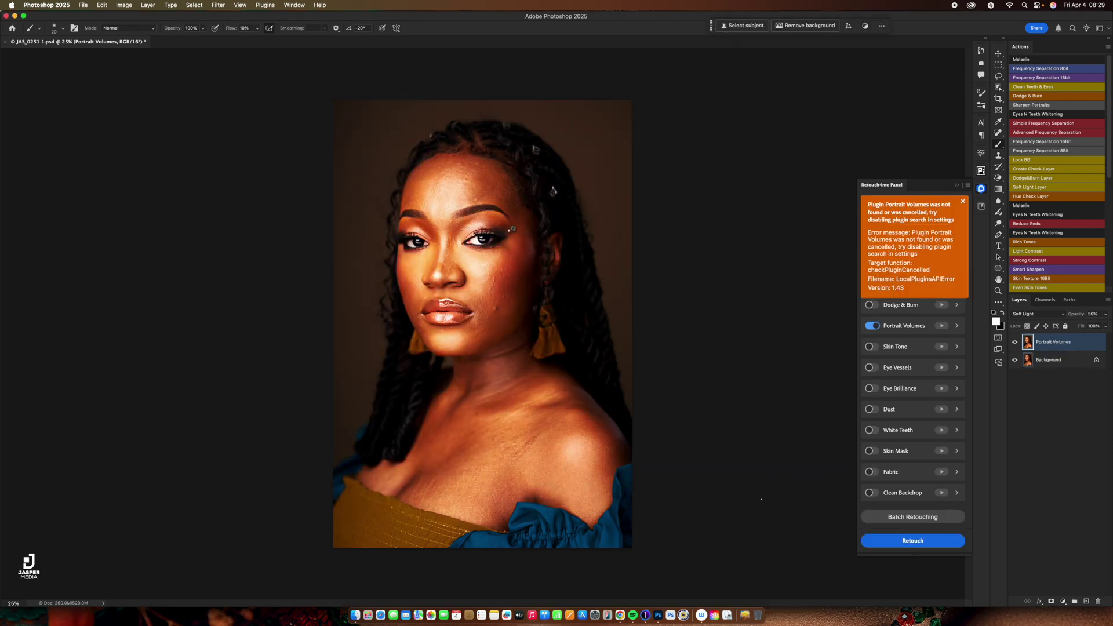
{"action": "left_click", "coordinate": [963, 201]}
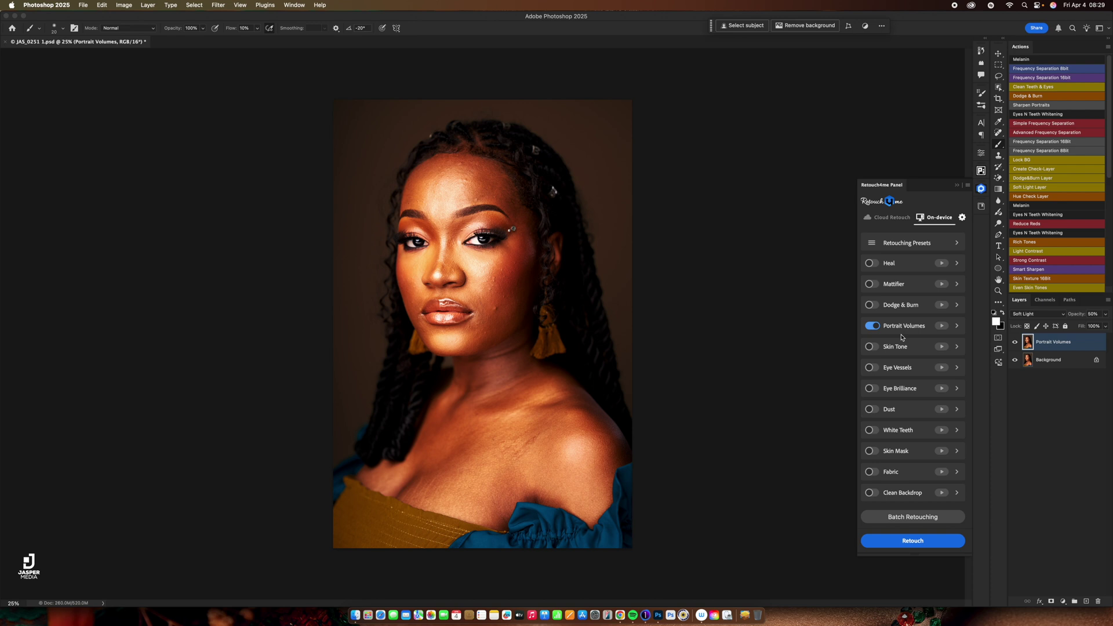
{"action": "left_click", "coordinate": [869, 325]}
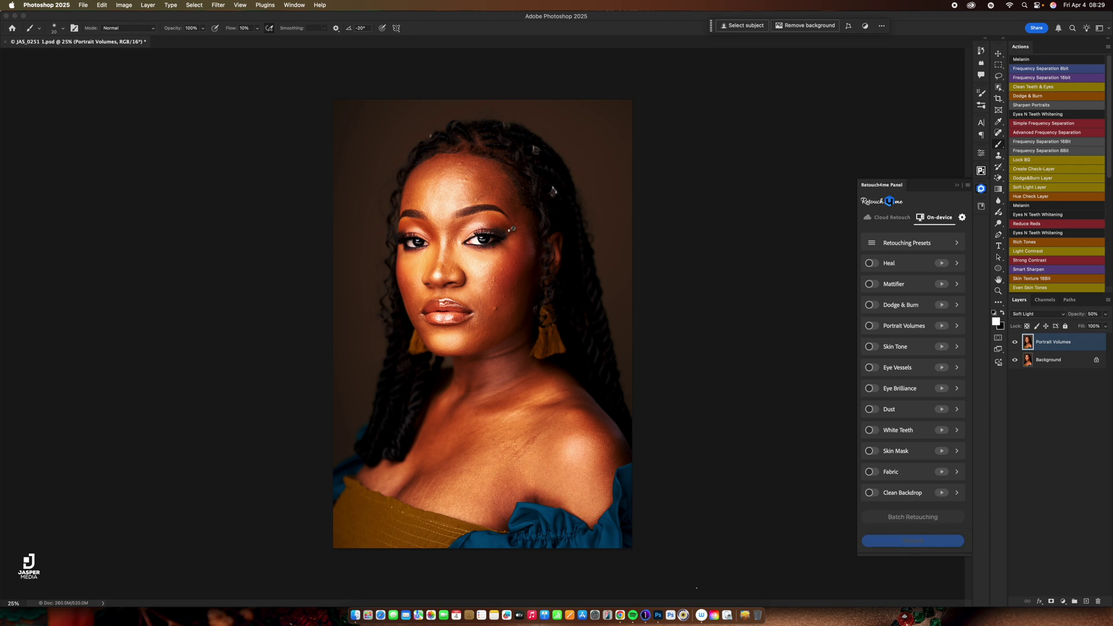
{"action": "left_click", "coordinate": [619, 609]}
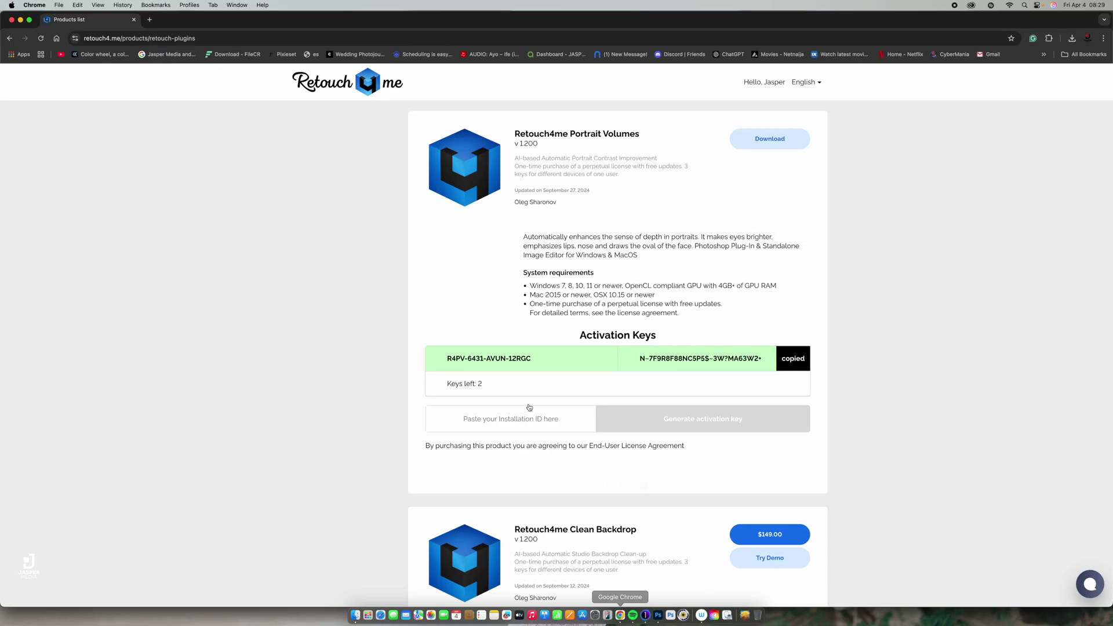
Open the Photo Retouching plugin list, download Skin Tone with the first option, then return to Photoshop.
{"action": "left_click", "coordinate": [11, 38]}
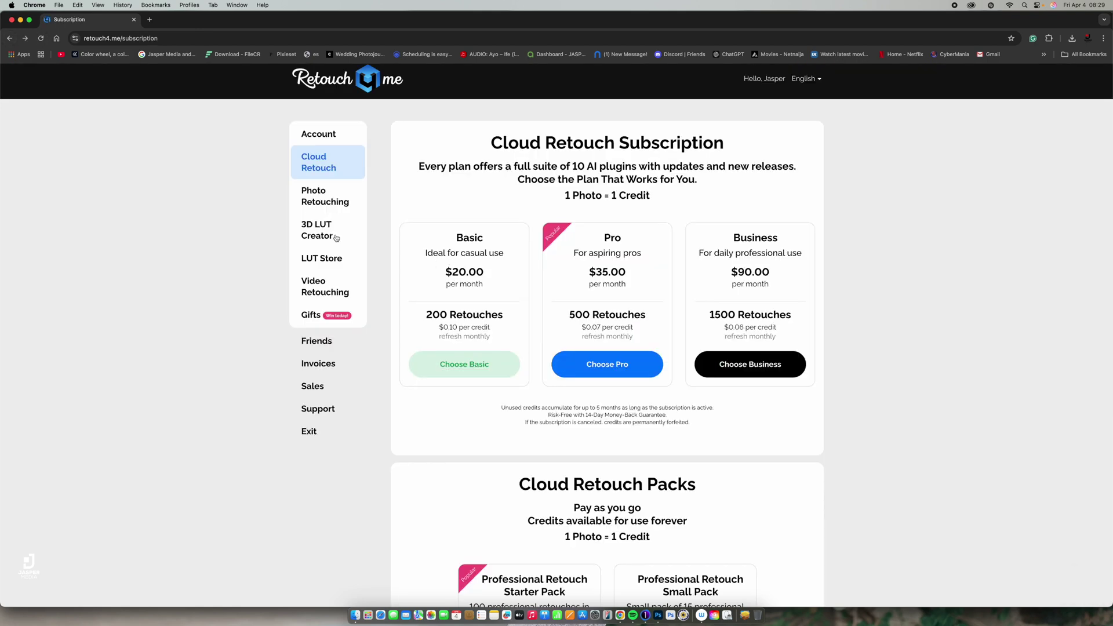
{"action": "left_click", "coordinate": [322, 200]}
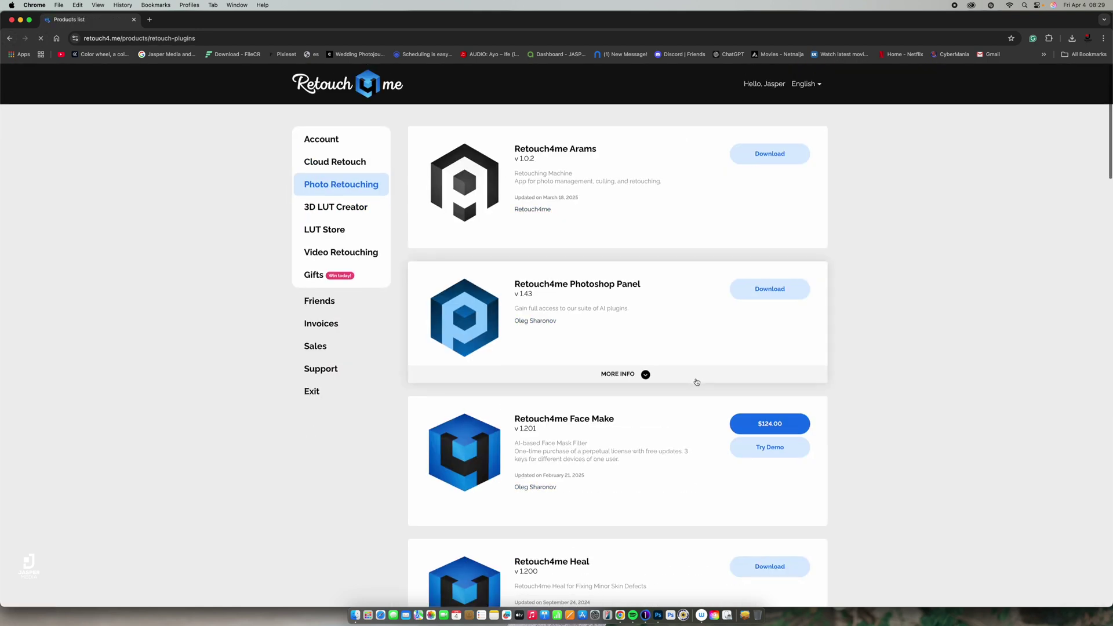
{"action": "scroll", "coordinate": [696, 382], "scroll_direction": "down", "scroll_amount": 10}
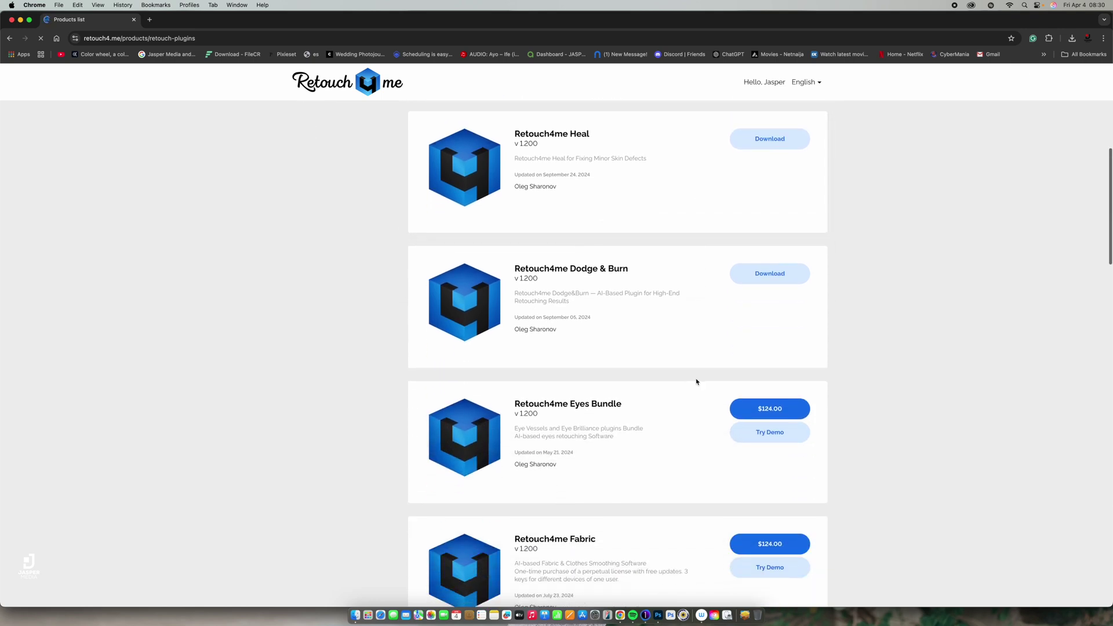
{"action": "scroll", "coordinate": [696, 381], "scroll_direction": "down", "scroll_amount": 6}
{"action": "scroll", "coordinate": [696, 382], "scroll_direction": "down", "scroll_amount": 7}
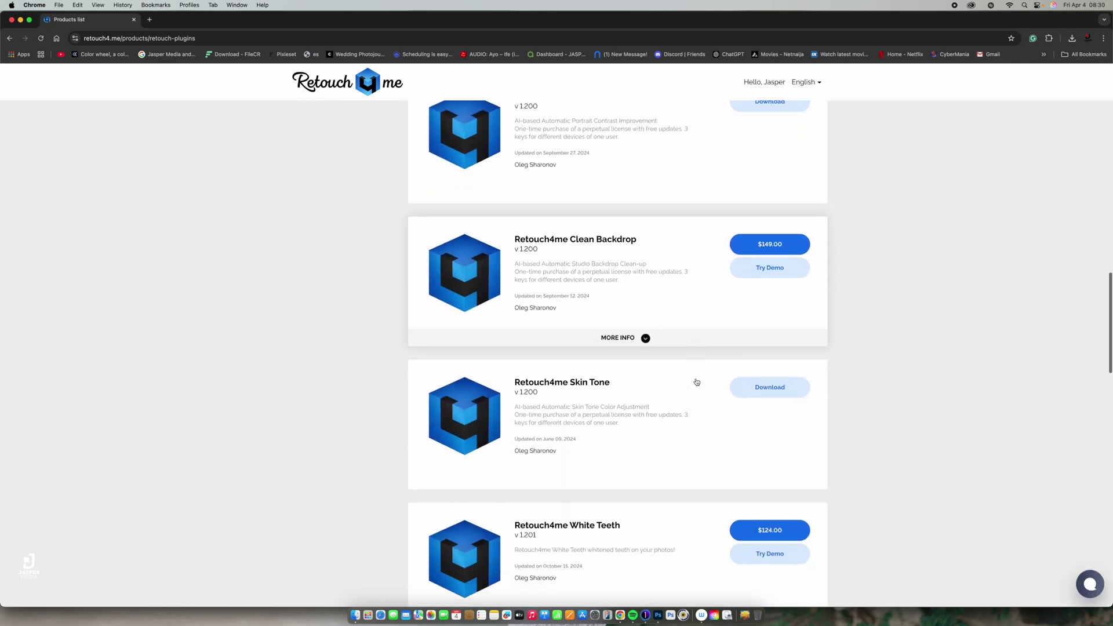
{"action": "scroll", "coordinate": [697, 381], "scroll_direction": "down", "scroll_amount": 1}
{"action": "left_click", "coordinate": [781, 360]}
{"action": "left_click", "coordinate": [771, 391]}
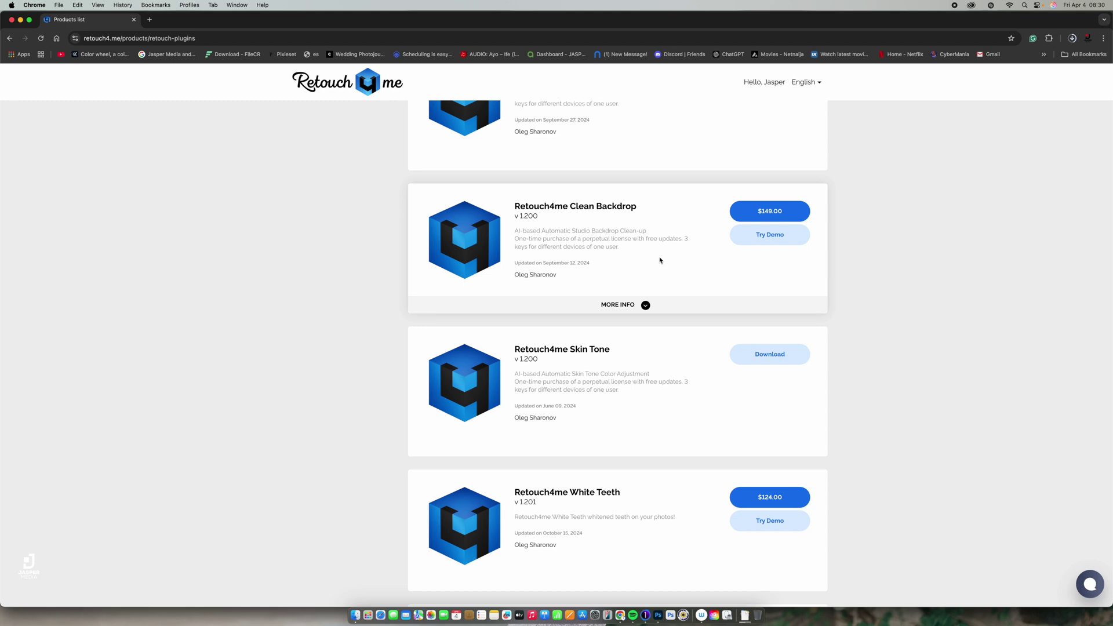
{"action": "key", "text": "super+Tab"}
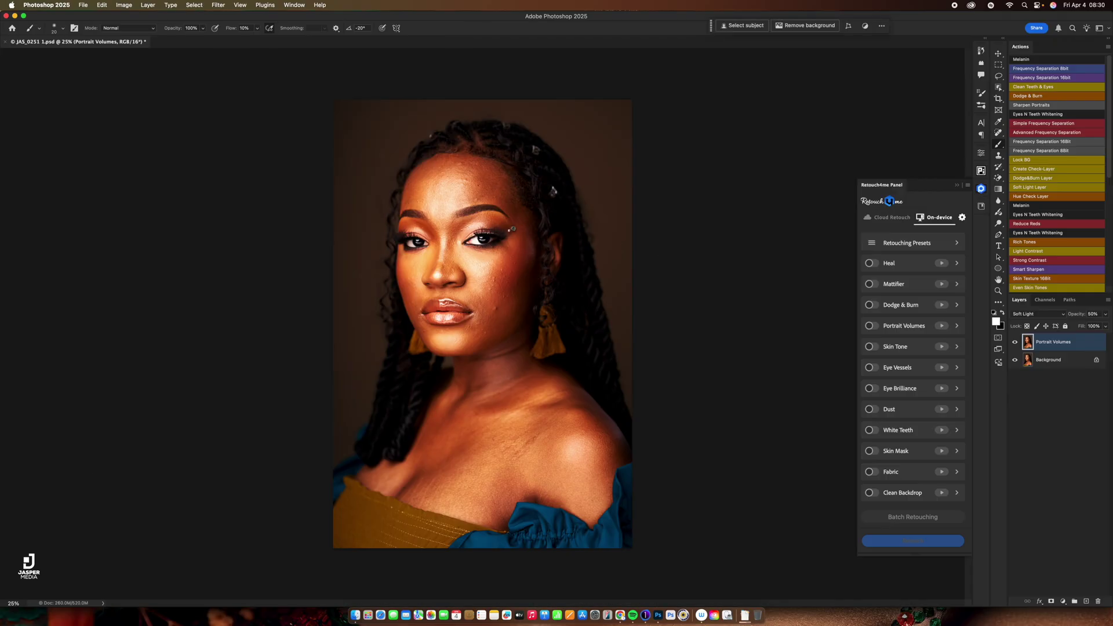
Delete the Portrait Volumes layer and switch Retouch4me to Cloud Retouch mode.
{"action": "key", "text": "Delete"}
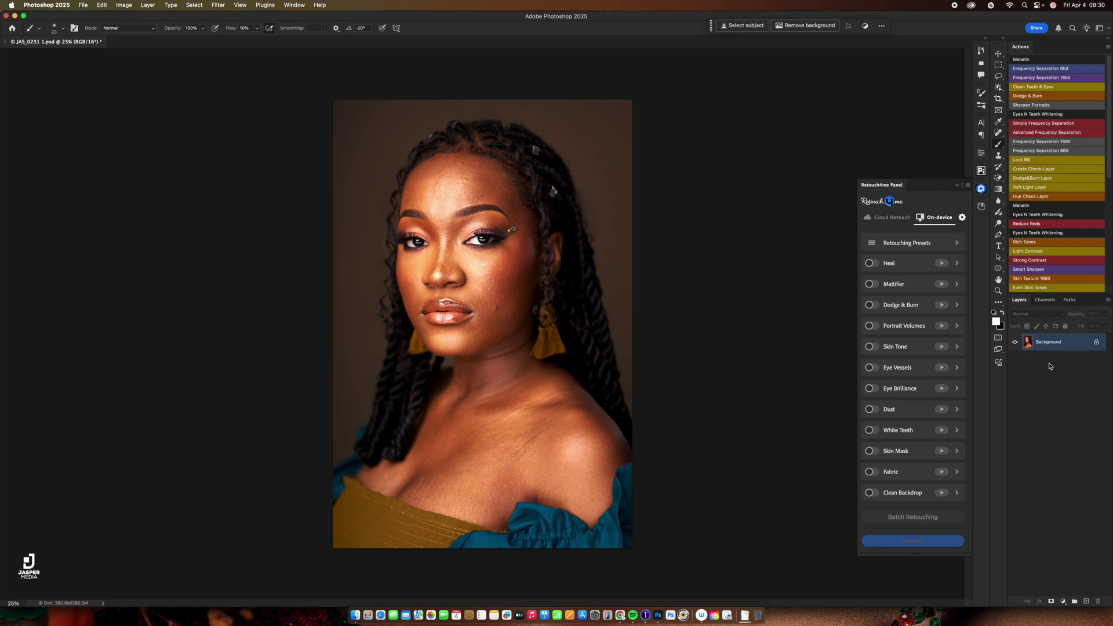
{"action": "left_click", "coordinate": [892, 223]}
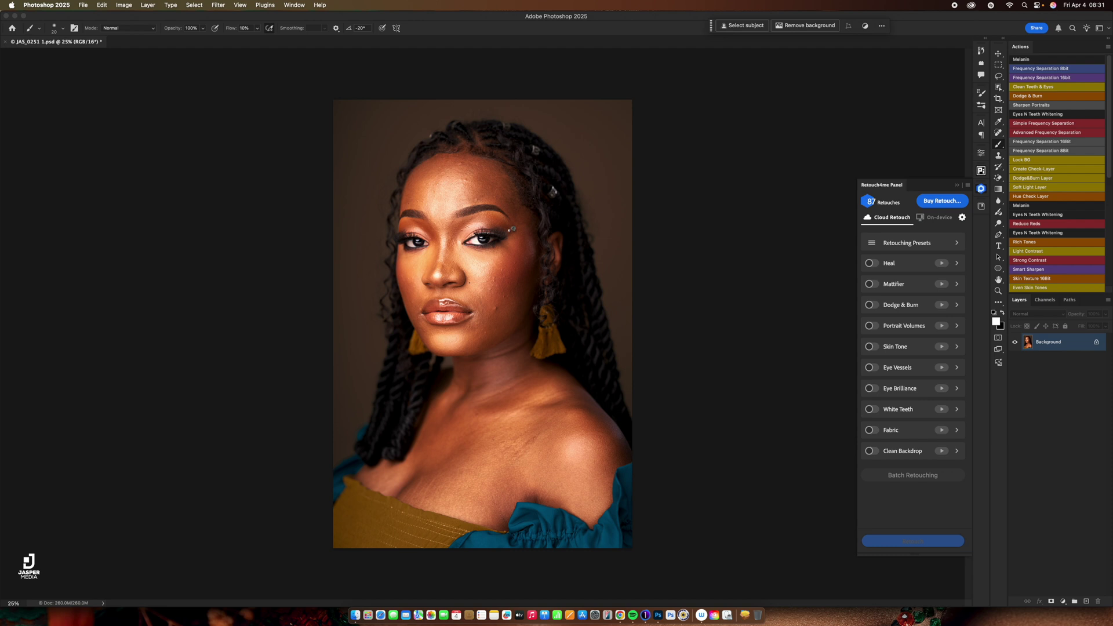
Duplicate Background with Cmd+J, then run Mattifier to add a Darken layer at 50% opacity.
{"action": "key", "text": "super+j"}
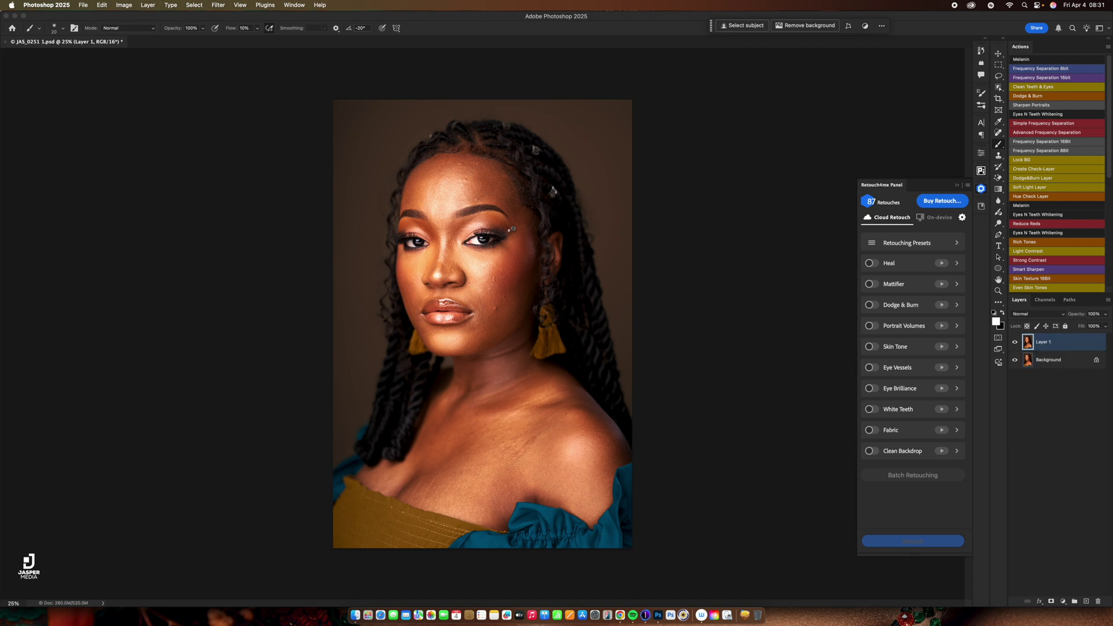
{"action": "left_click", "coordinate": [876, 285]}
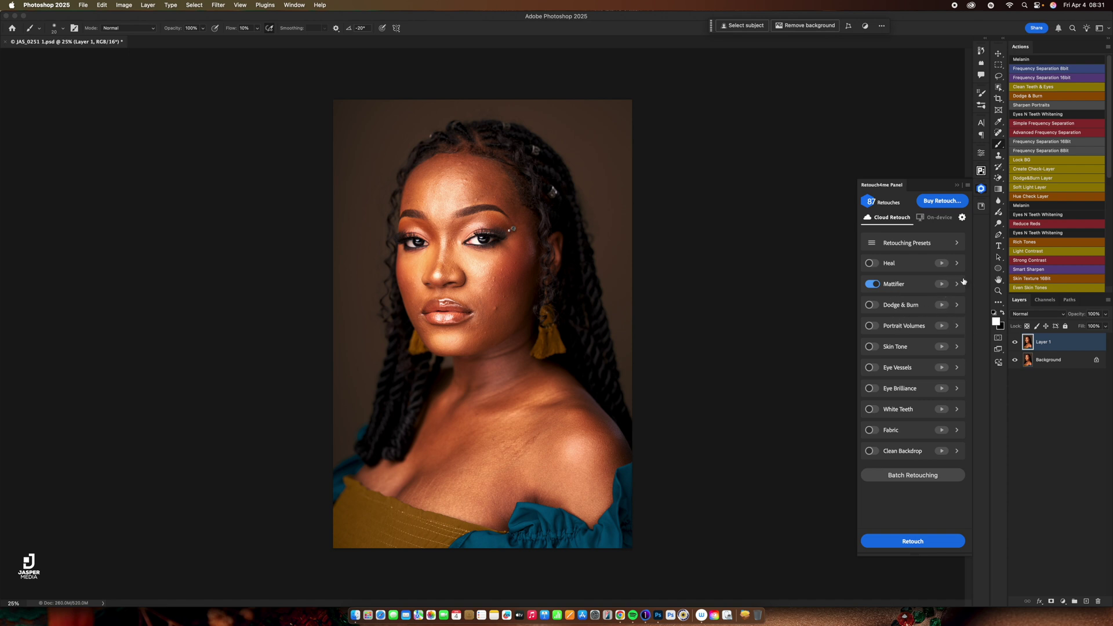
{"action": "left_click", "coordinate": [942, 285]}
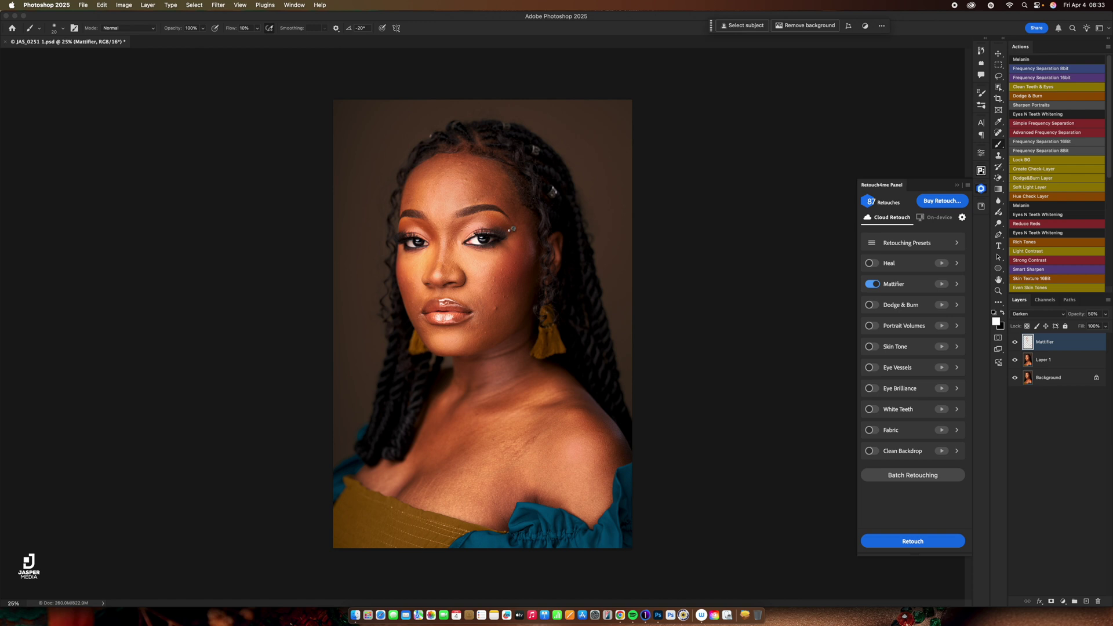
{"action": "scroll", "coordinate": [501, 269], "scroll_direction": "up", "scroll_amount": 3}
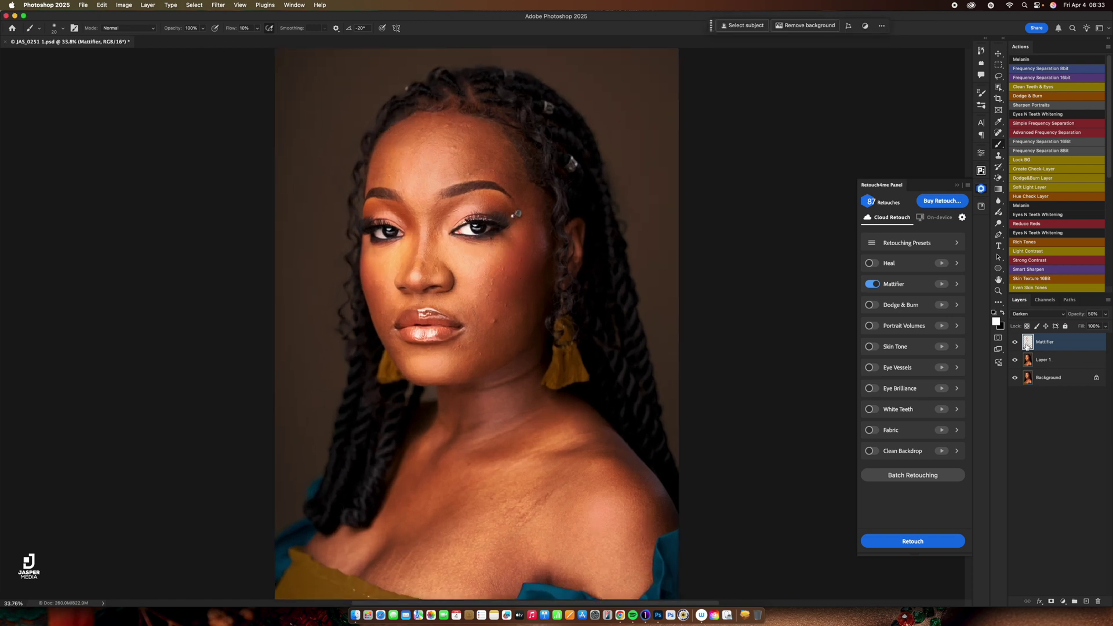
Toggle the Mattifier layer's visibility twice to compare the face with and without it.
{"action": "left_click", "coordinate": [1014, 342]}
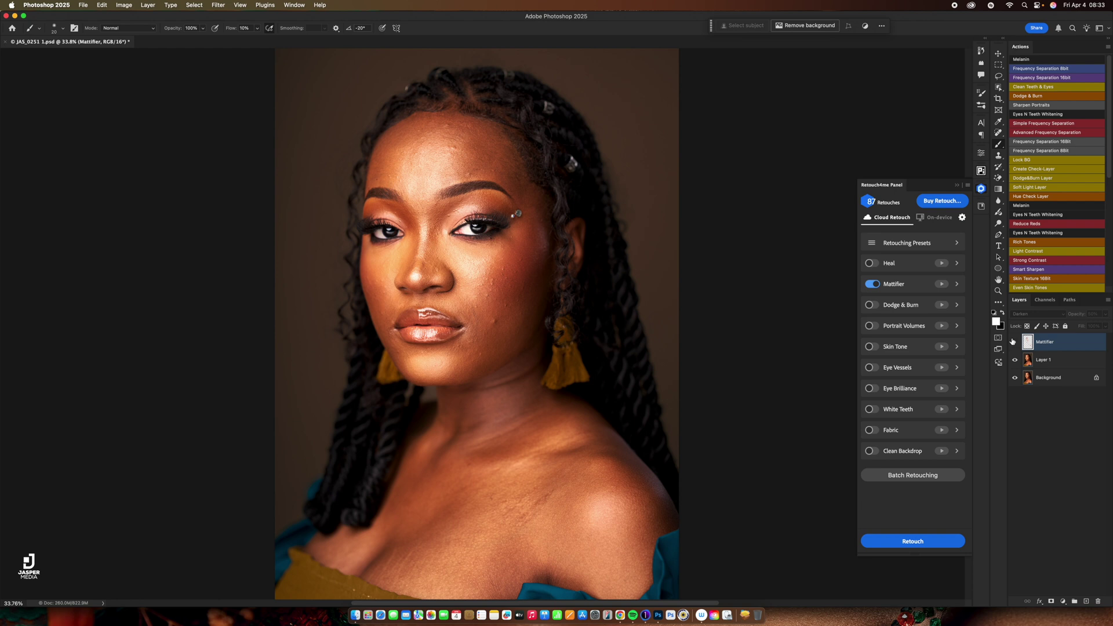
{"action": "left_click", "coordinate": [1015, 343]}
{"action": "left_click", "coordinate": [1016, 343]}
{"action": "left_click", "coordinate": [1015, 342]}
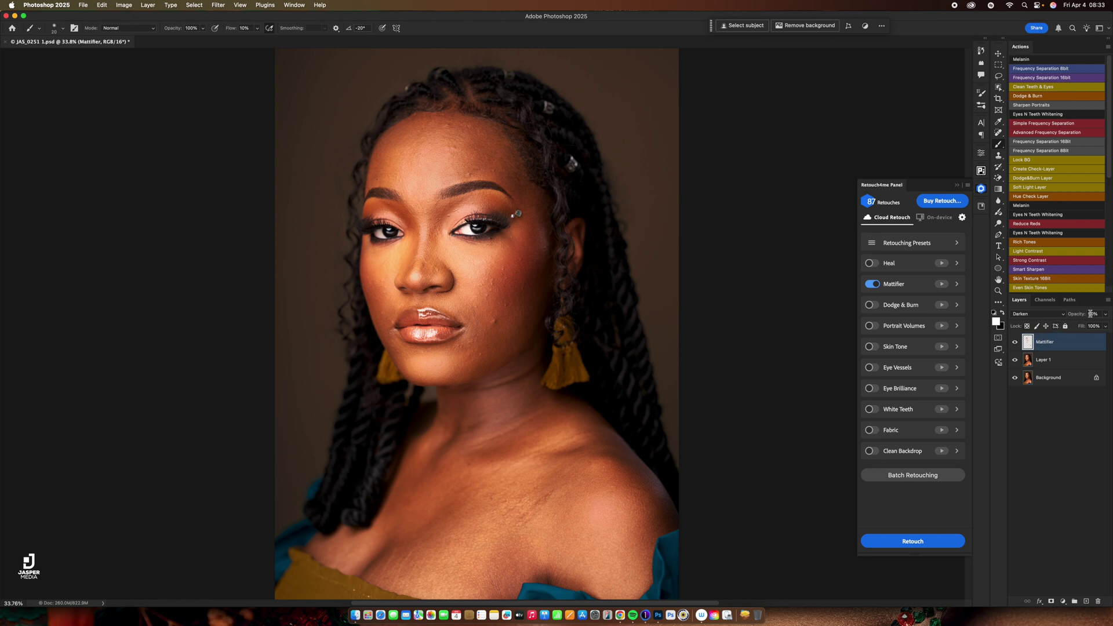
Adjust the Mattifier layer's opacity down to 34%, keeping only that layer selected.
{"action": "left_click_drag", "start_coordinate": [1080, 315], "coordinate": [1076, 321]}
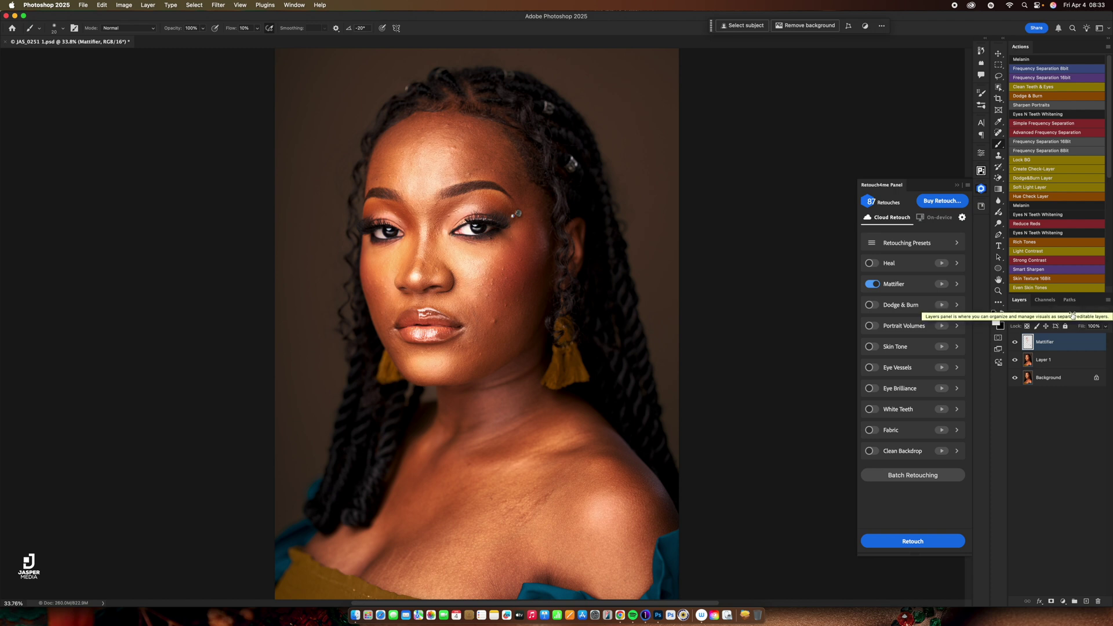
{"action": "left_click", "coordinate": [1078, 316]}
{"action": "left_click_drag", "start_coordinate": [1079, 317], "coordinate": [1111, 314]}
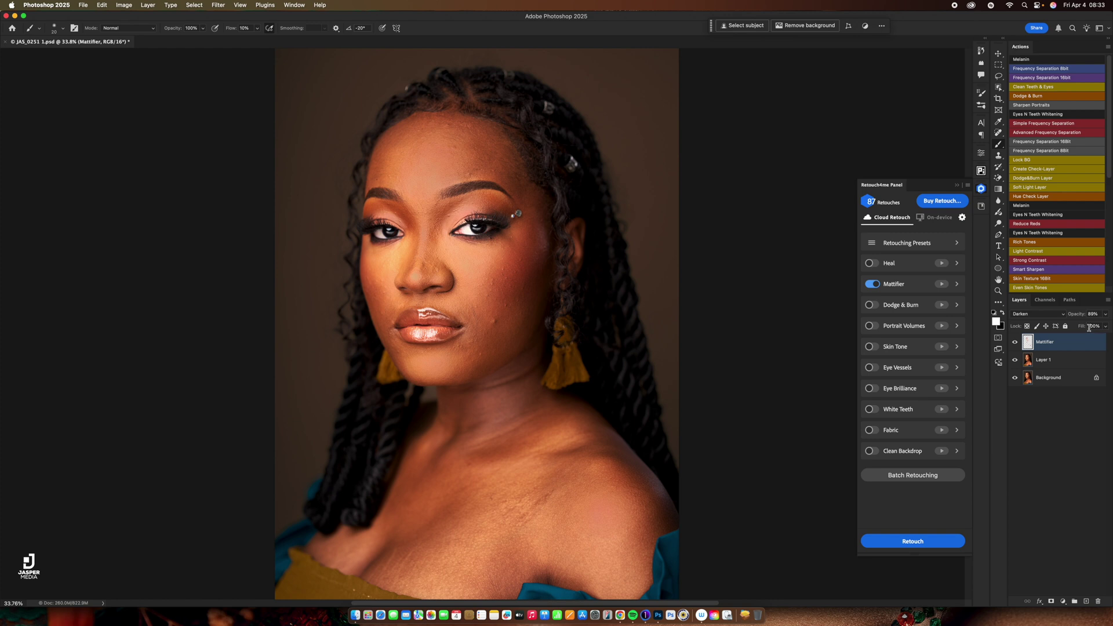
{"action": "left_click_drag", "start_coordinate": [1077, 314], "coordinate": [1080, 317]}
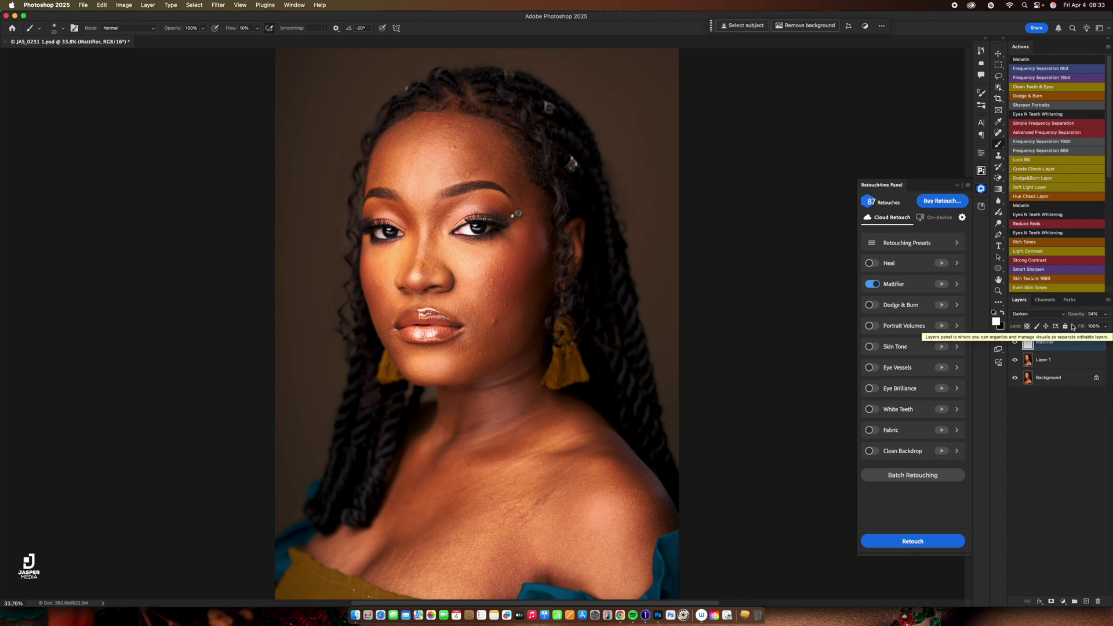
{"action": "left_click", "coordinate": [1071, 361], "text": "shift"}
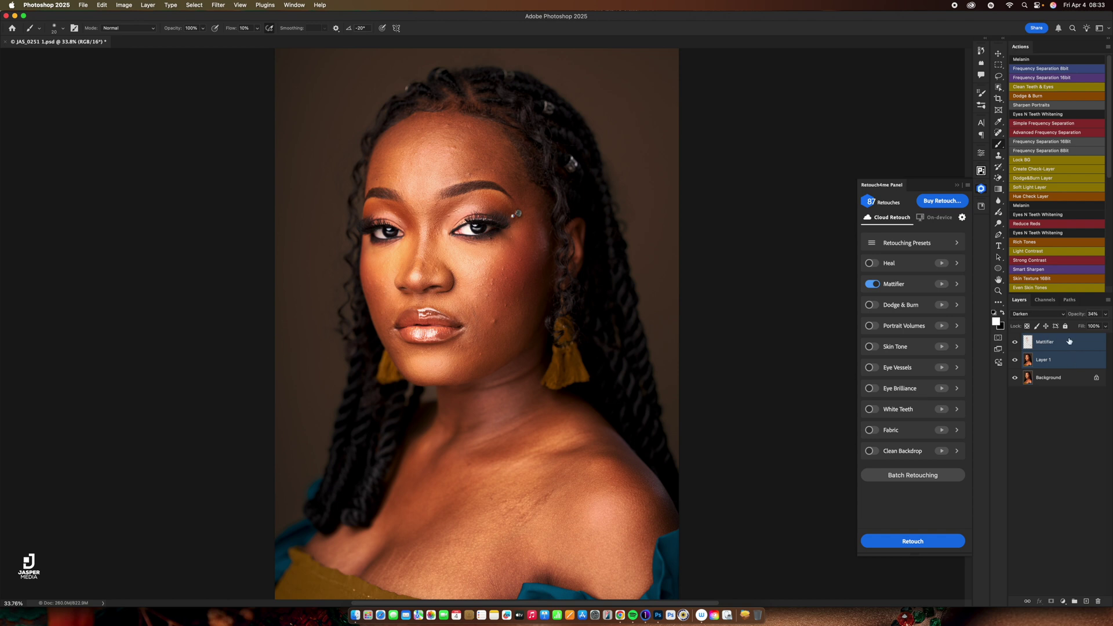
{"action": "left_click", "coordinate": [1089, 359], "text": "super"}
Stamp visible layers into Layer 2, then run Portrait Volumes at Blend 200 instead of Mattifier.
{"action": "key", "text": "super+alt+shift+e"}
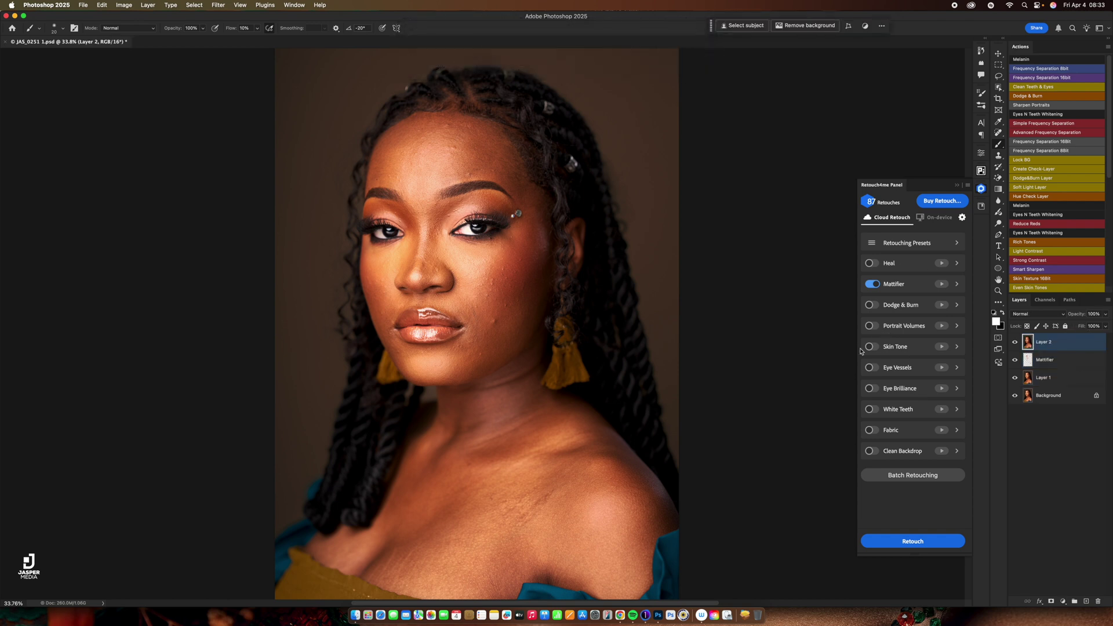
{"action": "left_click", "coordinate": [872, 284]}
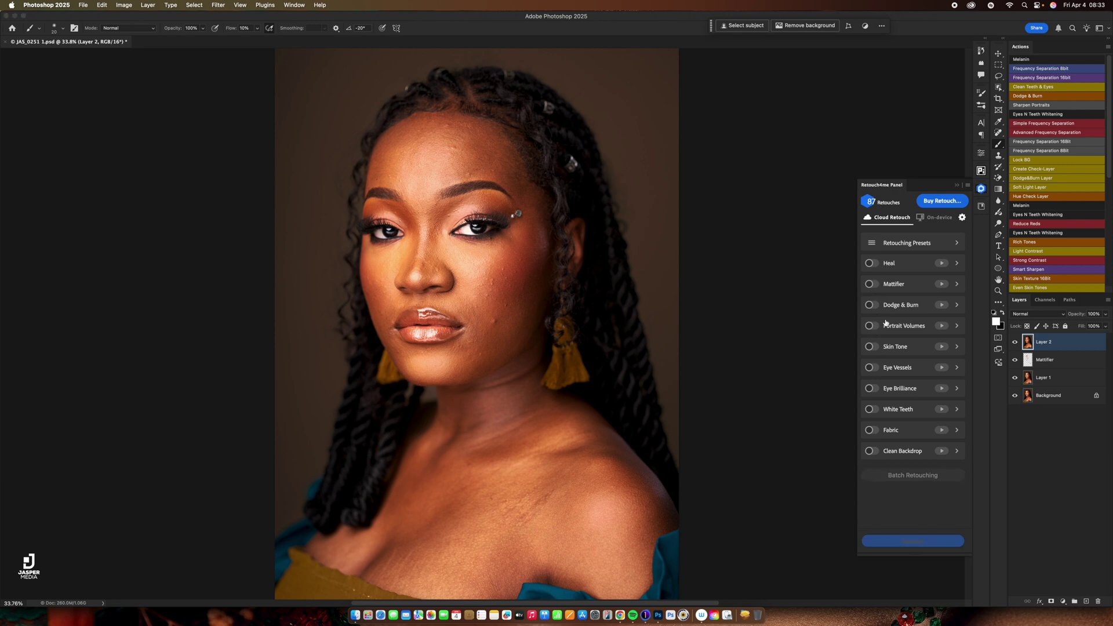
{"action": "left_click", "coordinate": [875, 327]}
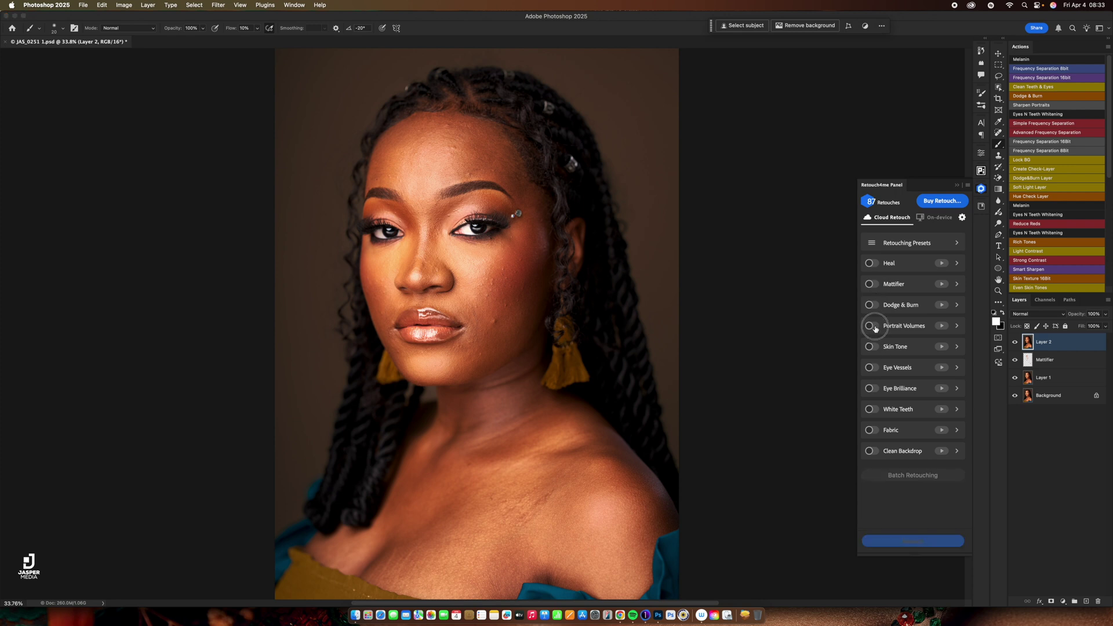
{"action": "left_click", "coordinate": [957, 326]}
{"action": "left_click_drag", "start_coordinate": [891, 348], "coordinate": [950, 352]}
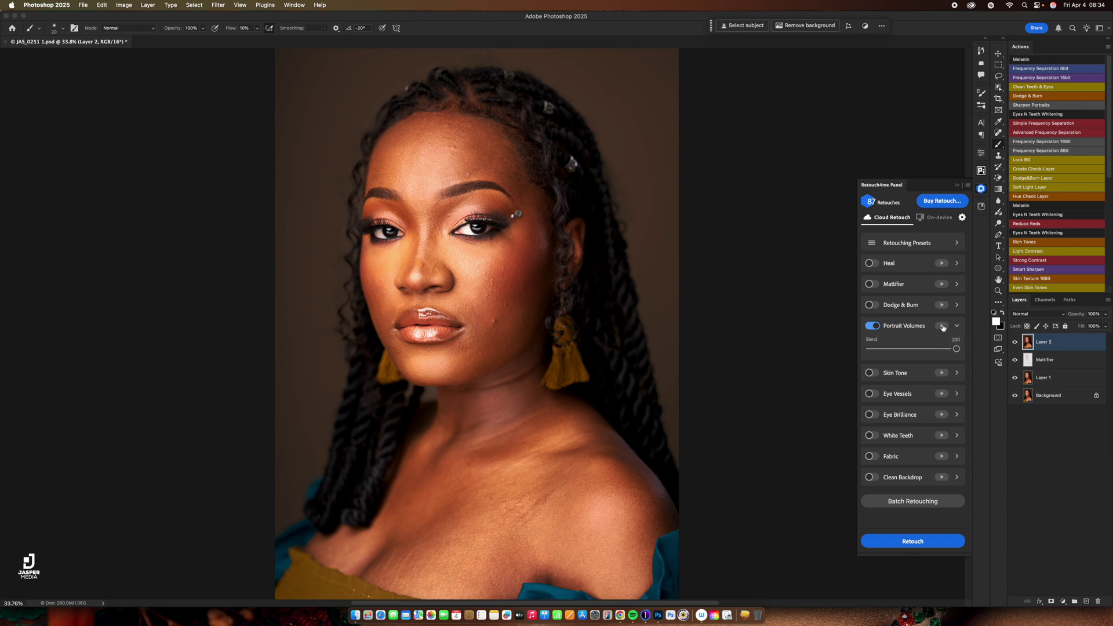
{"action": "left_click", "coordinate": [944, 326]}
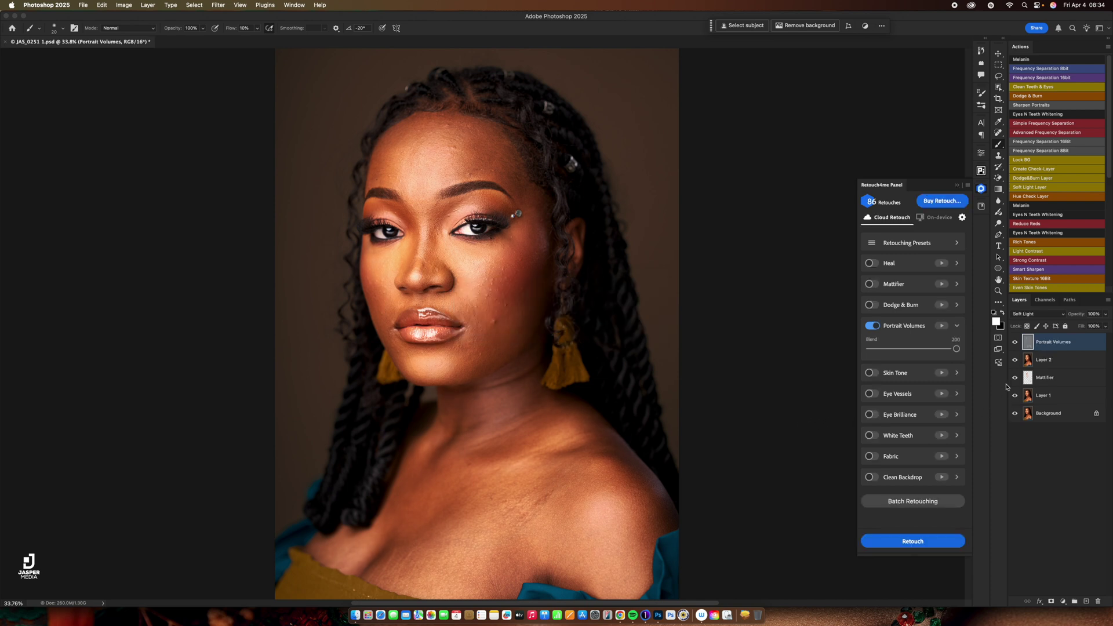
Compare the portrait with and without the Portrait Volumes layer, leaving it visible.
{"action": "left_click", "coordinate": [1015, 344]}
{"action": "left_click", "coordinate": [1015, 344]}
{"action": "left_click", "coordinate": [1014, 344]}
{"action": "left_click", "coordinate": [1015, 344]}
{"action": "scroll", "coordinate": [531, 281], "scroll_direction": "up", "scroll_amount": 3}
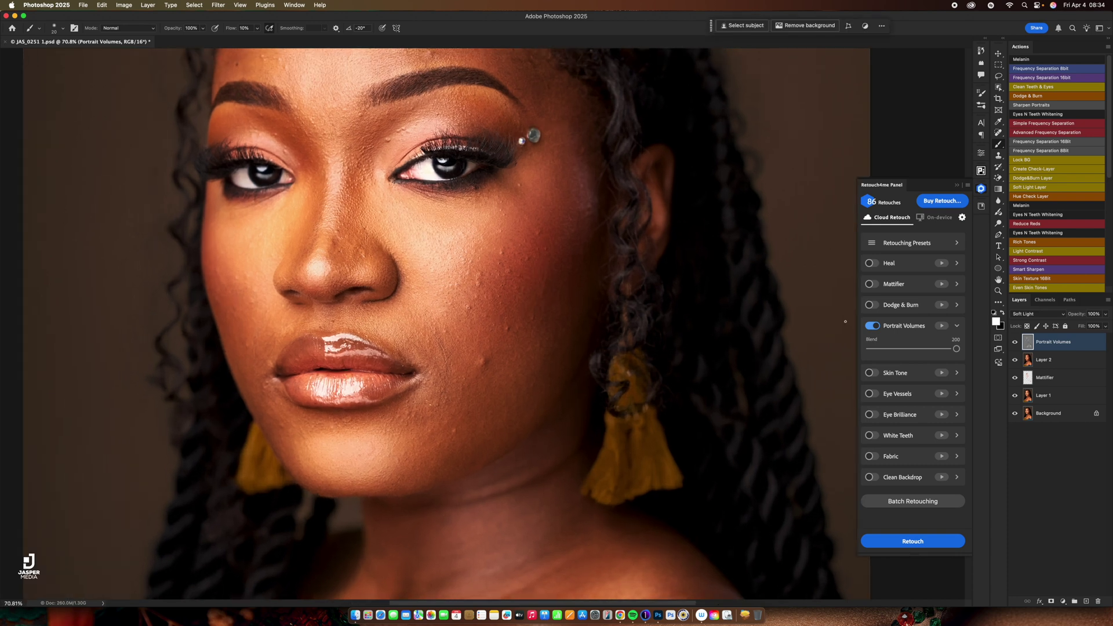
{"action": "left_click", "coordinate": [1014, 344]}
{"action": "left_click", "coordinate": [1013, 344]}
{"action": "left_click", "coordinate": [1013, 344]}
{"action": "left_click", "coordinate": [1014, 342]}
{"action": "left_click", "coordinate": [1014, 342]}
{"action": "left_click", "coordinate": [1014, 342]}
{"action": "left_click", "coordinate": [1015, 342]}
{"action": "left_click", "coordinate": [1015, 343]}
{"action": "left_click", "coordinate": [1015, 342]}
{"action": "left_click", "coordinate": [1014, 342]}
{"action": "left_click", "coordinate": [1015, 342]}
{"action": "left_click", "coordinate": [1015, 342]}
{"action": "left_click", "coordinate": [1015, 342]}
{"action": "left_click", "coordinate": [1015, 342]}
Lower the Portrait Volumes layer opacity to 64% and turn off Portrait Volumes in Retouch4me.
{"action": "scroll", "coordinate": [678, 380], "scroll_direction": "down", "scroll_amount": 3}
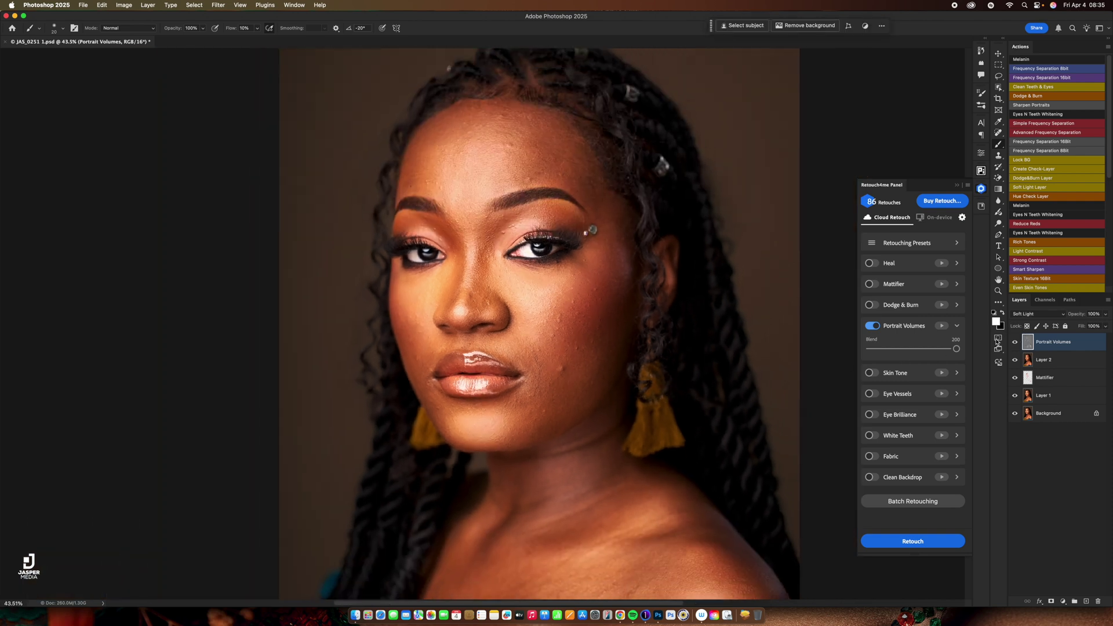
{"action": "left_click_drag", "start_coordinate": [1077, 313], "coordinate": [1071, 314]}
{"action": "left_click", "coordinate": [1015, 342]}
{"action": "left_click", "coordinate": [1015, 342]}
{"action": "left_click", "coordinate": [871, 326]}
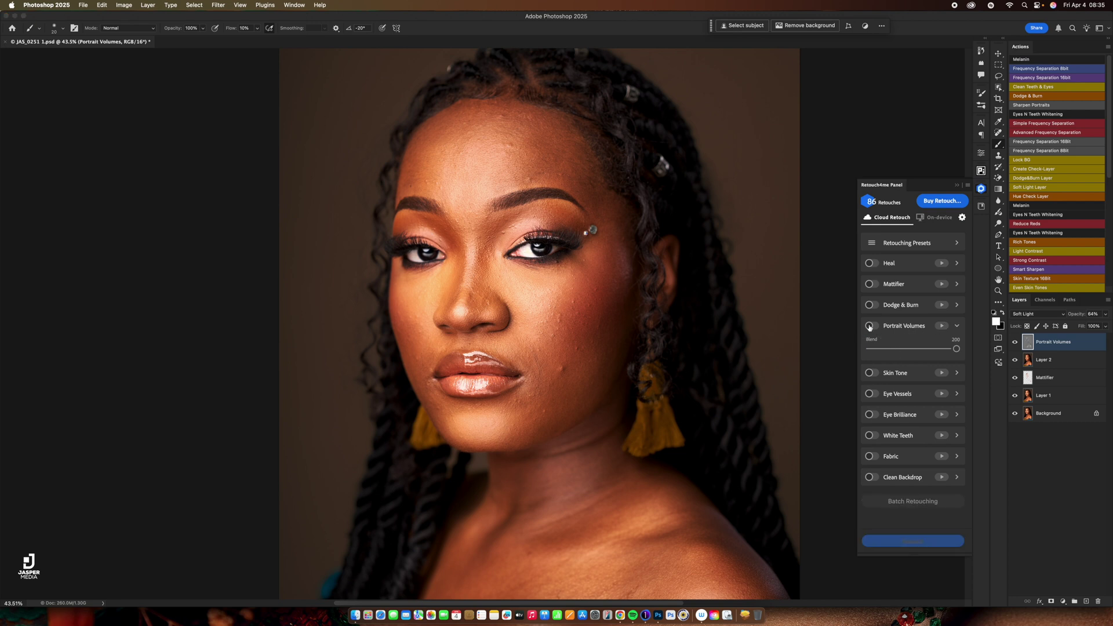